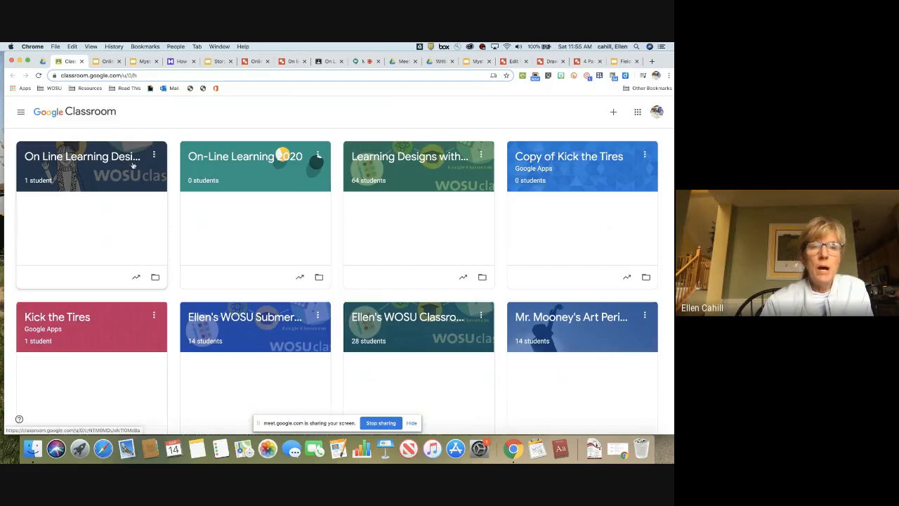
# - Open the "Take good care" topic in the classwork of the On Line Learning Designs class
pyautogui.click(111, 158)
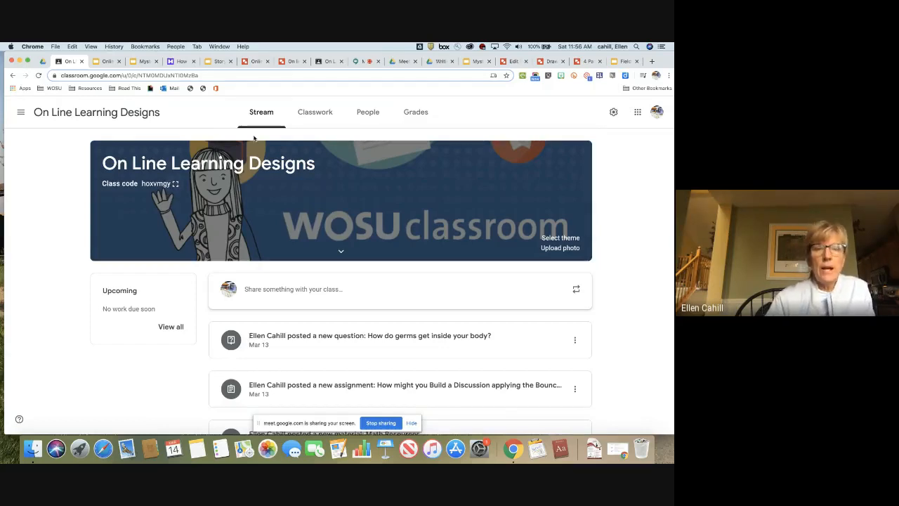
pyautogui.click(315, 115)
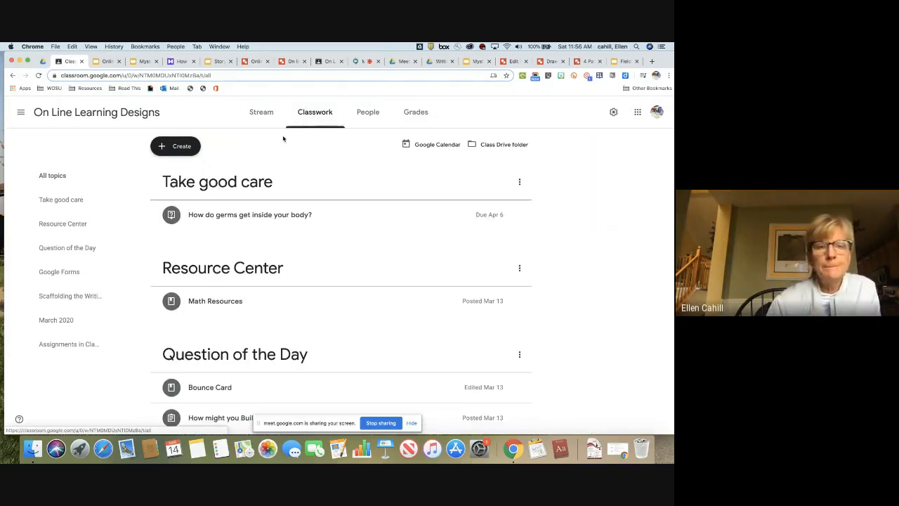
pyautogui.click(236, 184)
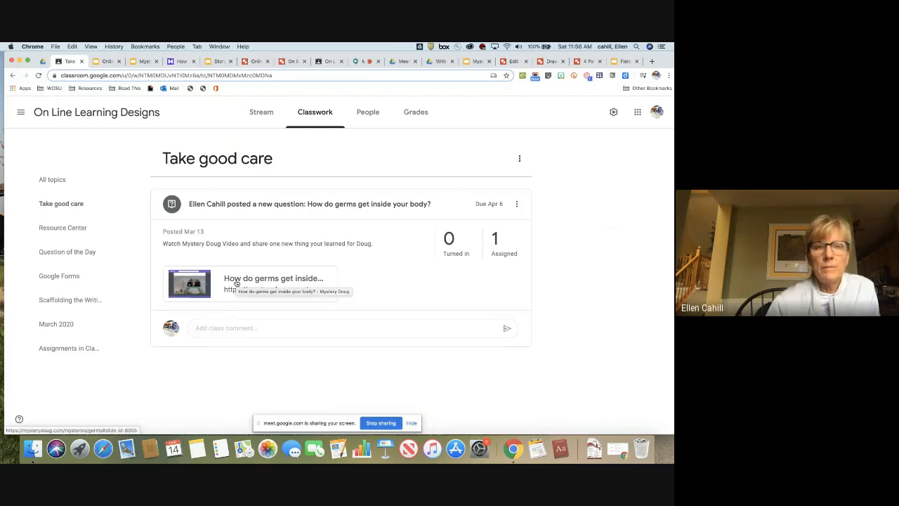
# - Look over the Mystery Doug germs video page and its previous episodes, and return to the class topic
pyautogui.click(181, 62)
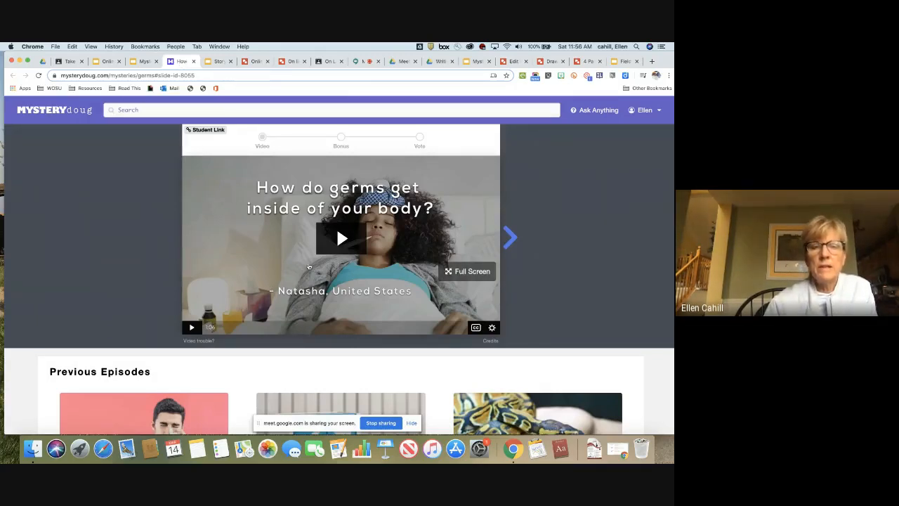
pyautogui.scroll(-10, 298, 278)
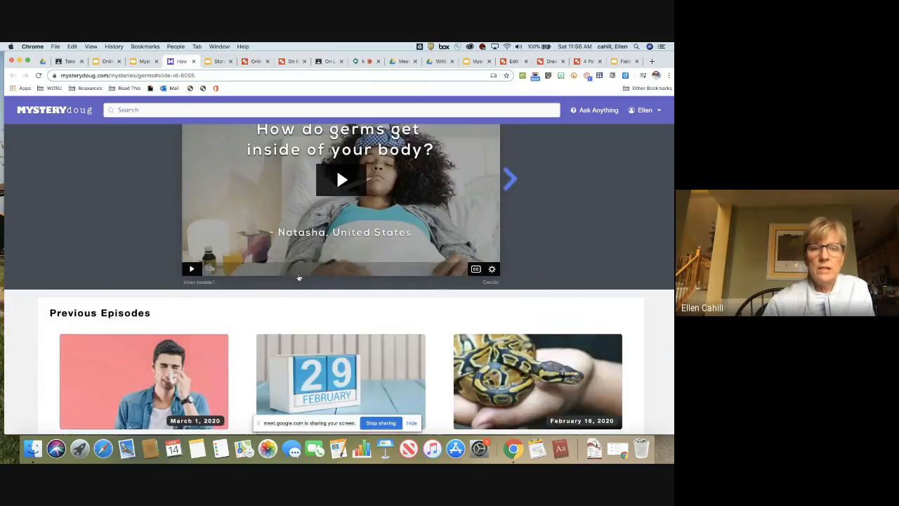
pyautogui.scroll(10, 298, 277)
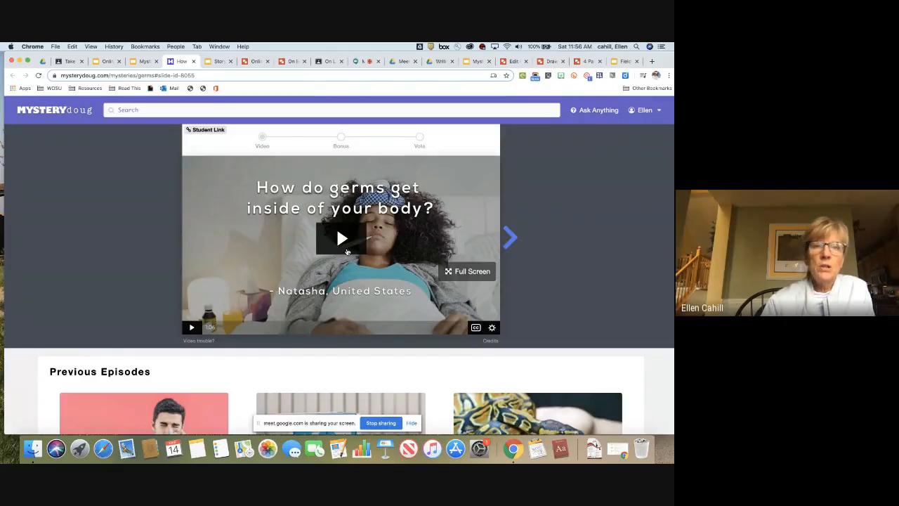
pyautogui.click(67, 61)
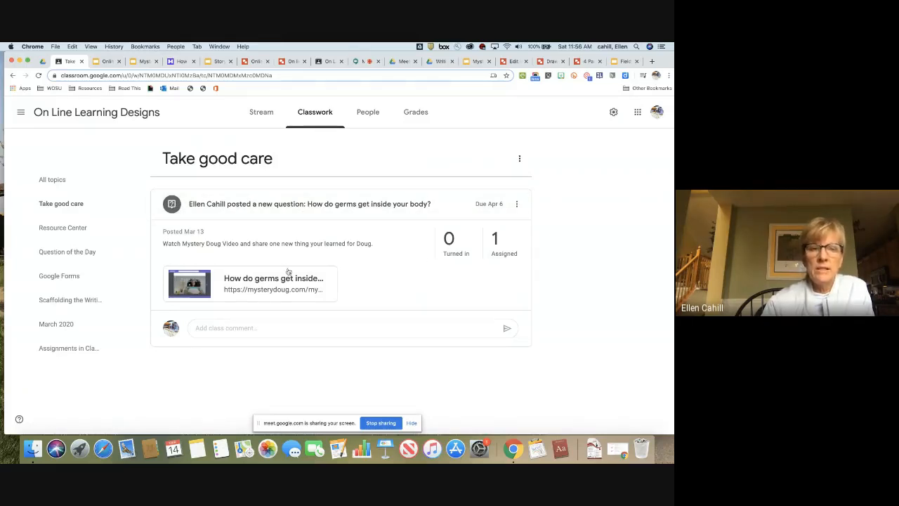
# - Post the class comment "How do you think this helps you understand the COVID 19 precautions" on the germs question
pyautogui.click(256, 328)
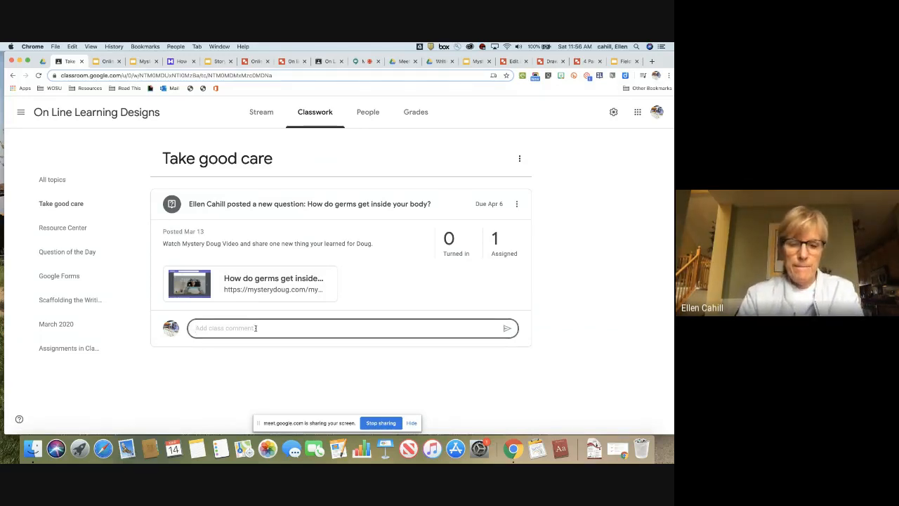
pyautogui.write('HOwow ')
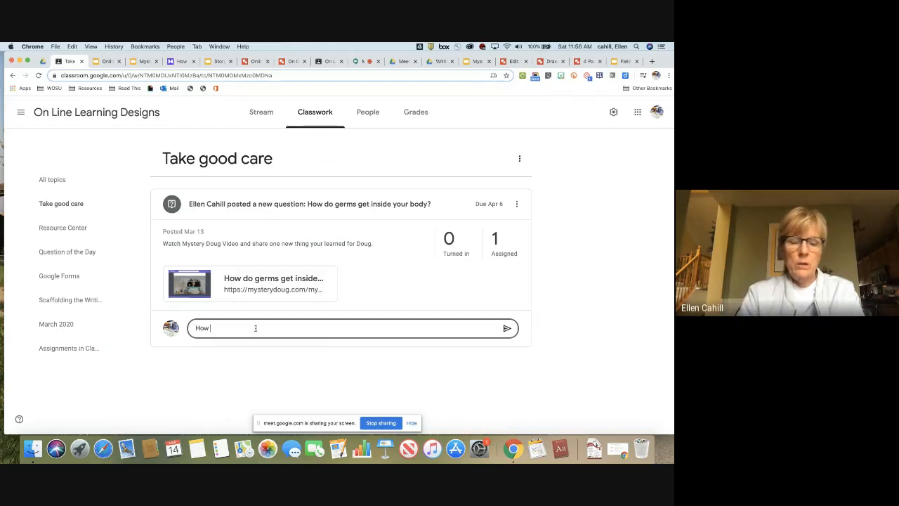
pyautogui.write('do you thi')
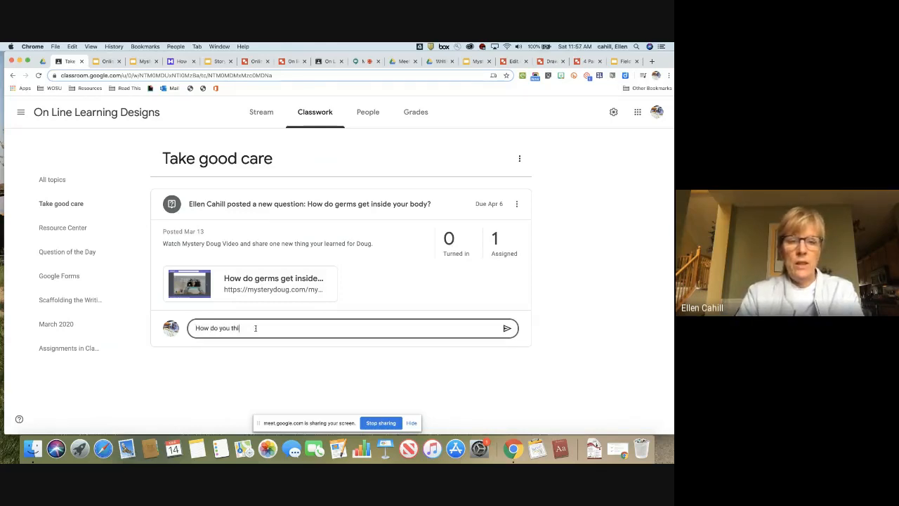
pyautogui.write('nk thi')
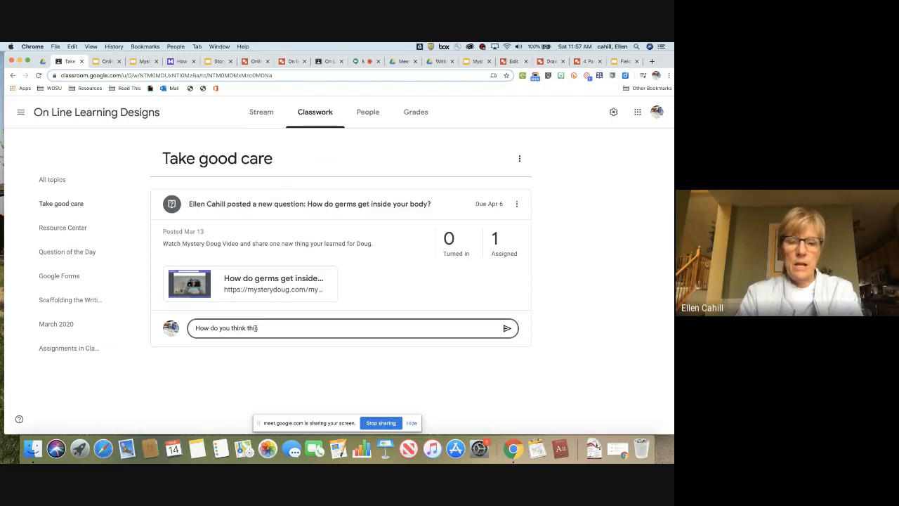
pyautogui.write('s helps you not panic ')
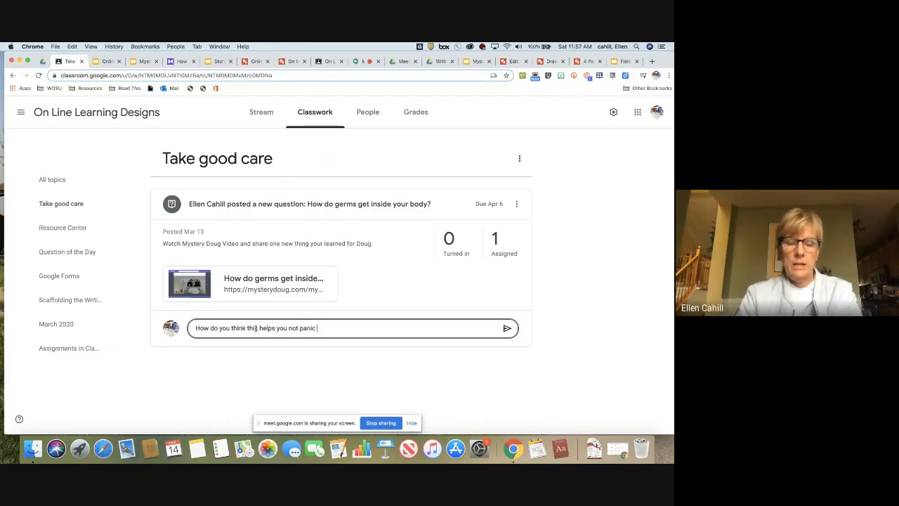
pyautogui.write('aobu')
pyautogui.press('BackSpace')
pyautogui.press('BackSpace')
pyautogui.press('BackSpace')
pyautogui.write('bot')
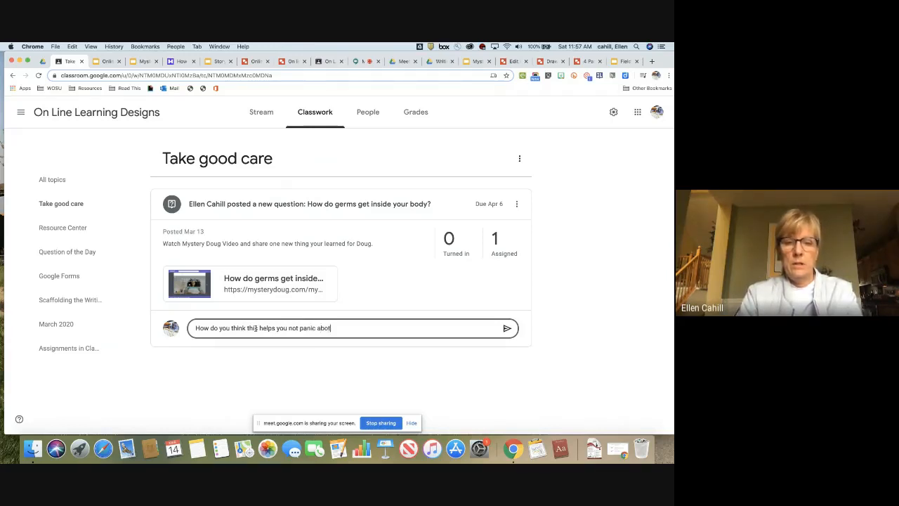
pyautogui.press('BackSpace')
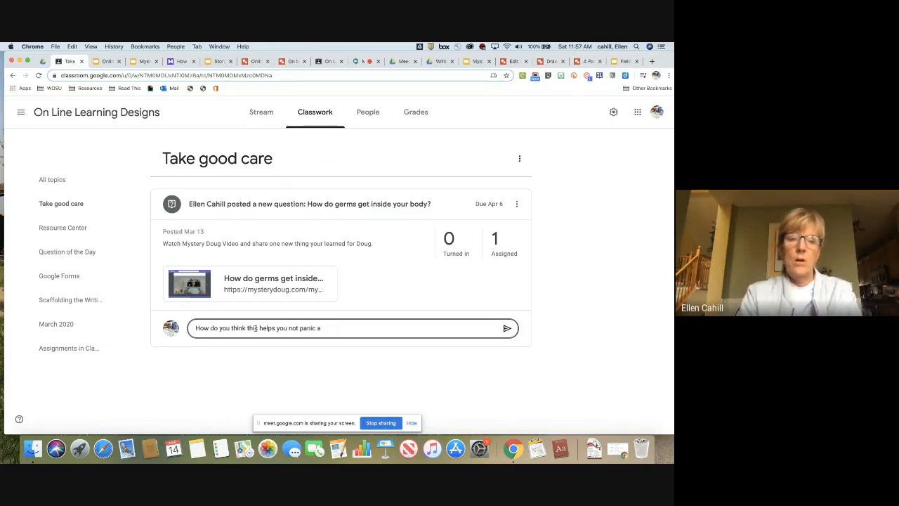
pyautogui.press('BackSpace')
pyautogui.press('BackSpace')
pyautogui.press('BackSpace')
pyautogui.press('BackSpace')
pyautogui.press('BackSpace')
pyautogui.press('BackSpace')
pyautogui.press('BackSpace')
pyautogui.press('BackSpace')
pyautogui.press('BackSpace')
pyautogui.press('BackSpace')
pyautogui.press('BackSpace')
pyautogui.press('BackSpace')
pyautogui.press('BackSpace')
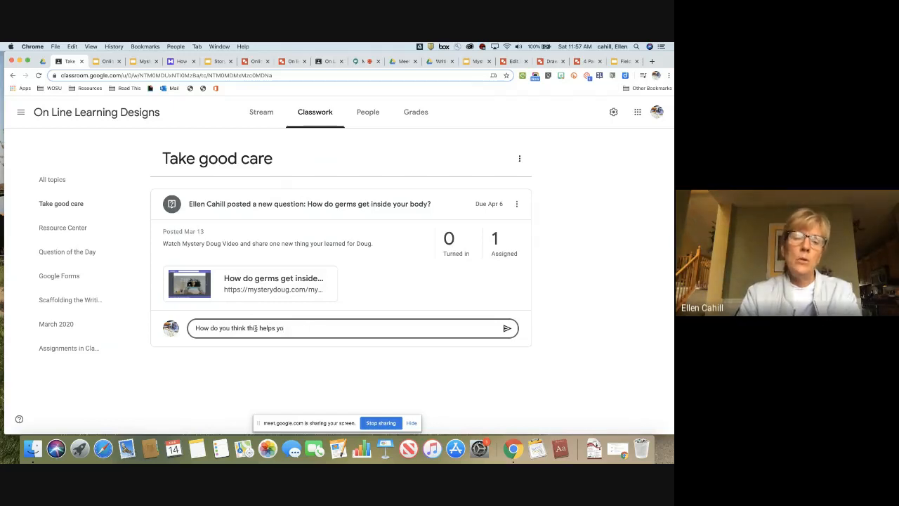
pyautogui.write('u u')
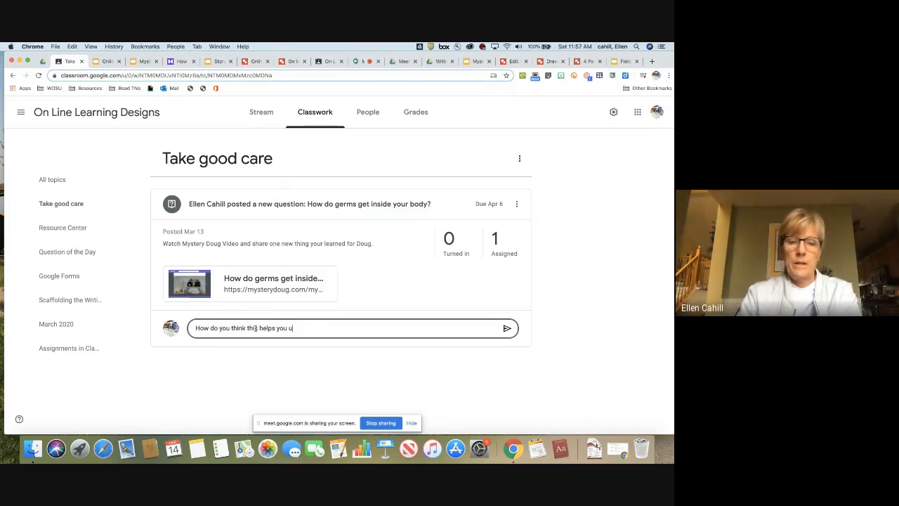
pyautogui.write('nderstand the COVI')
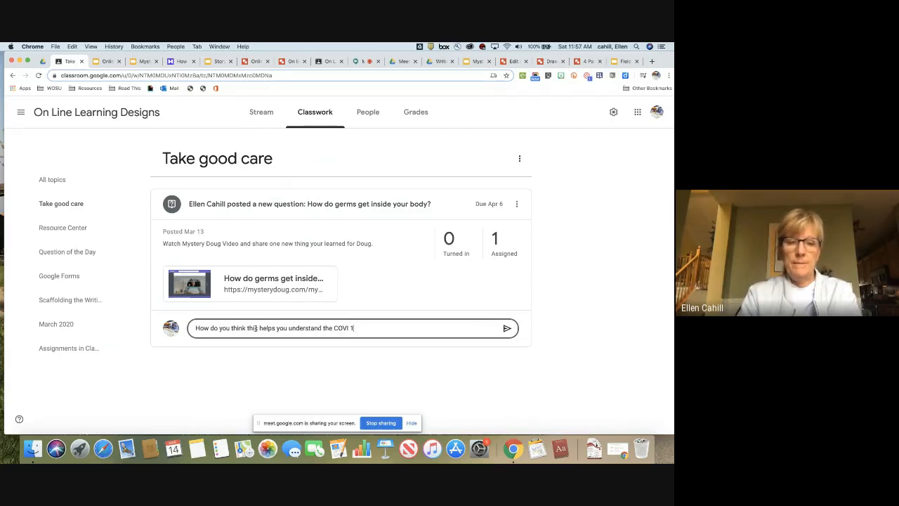
pyautogui.write('D')
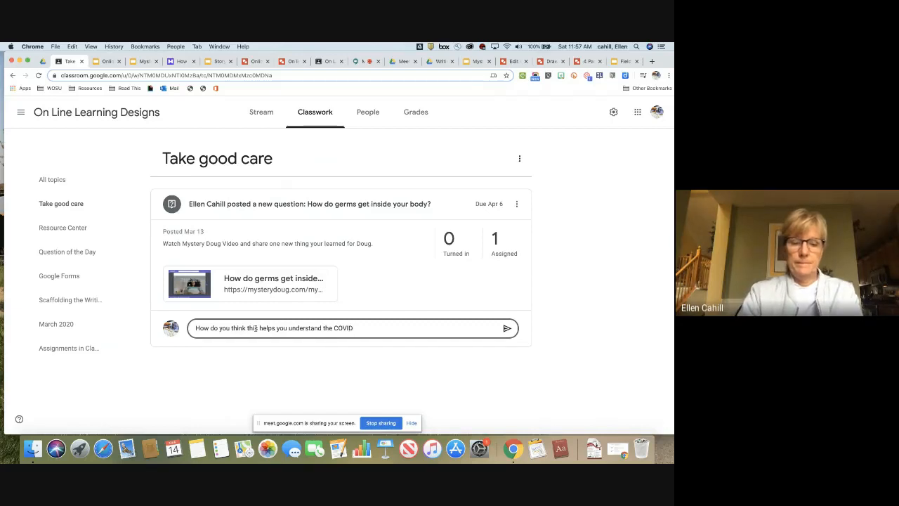
pyautogui.write(' 19 pre')
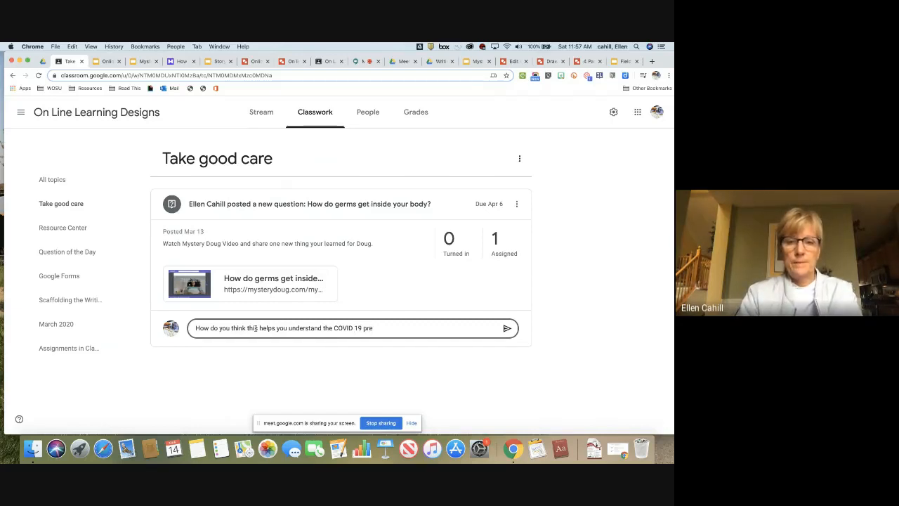
pyautogui.write('ca')
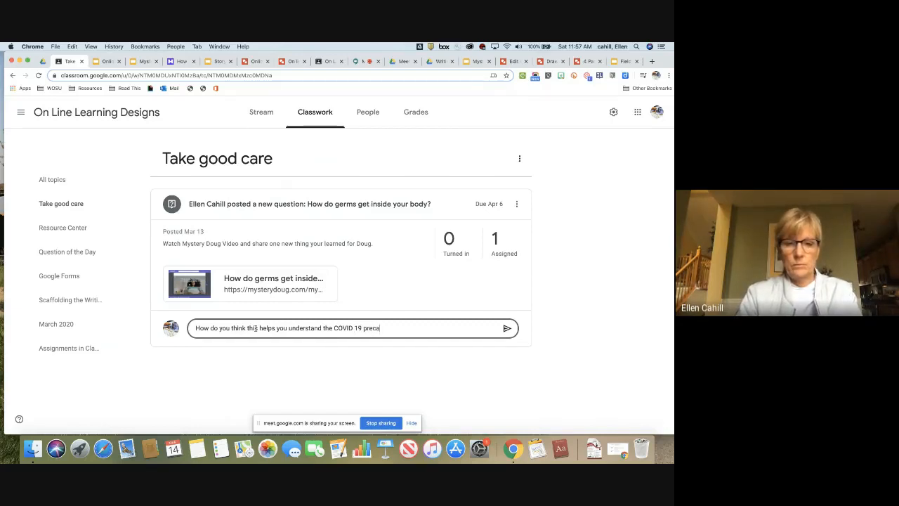
pyautogui.write('utions')
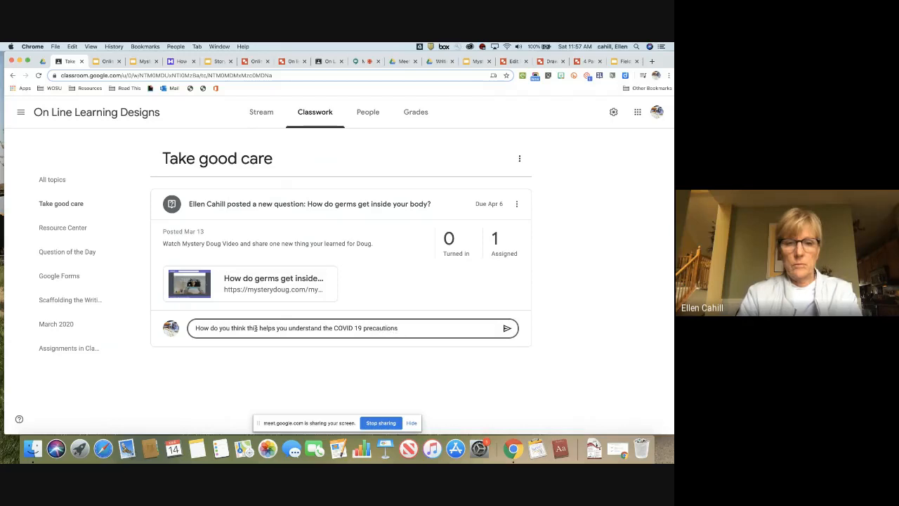
pyautogui.click(507, 329)
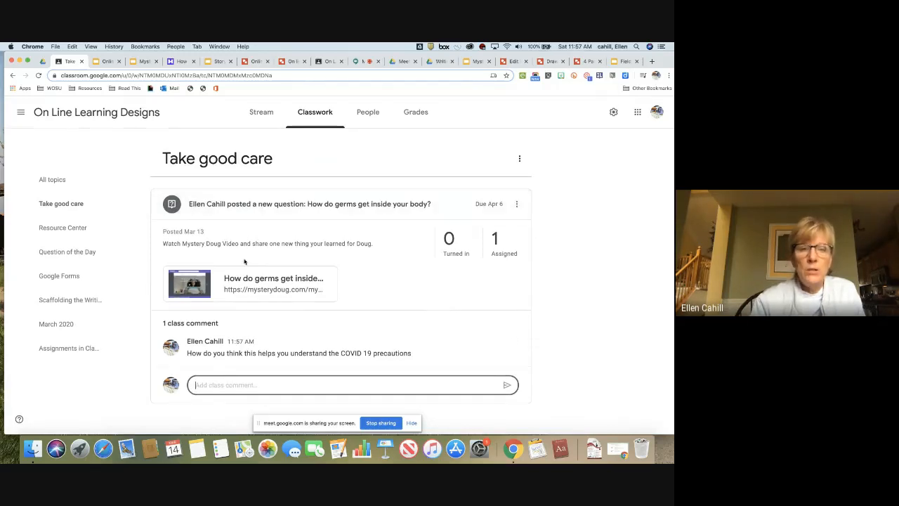
pyautogui.click(570, 251)
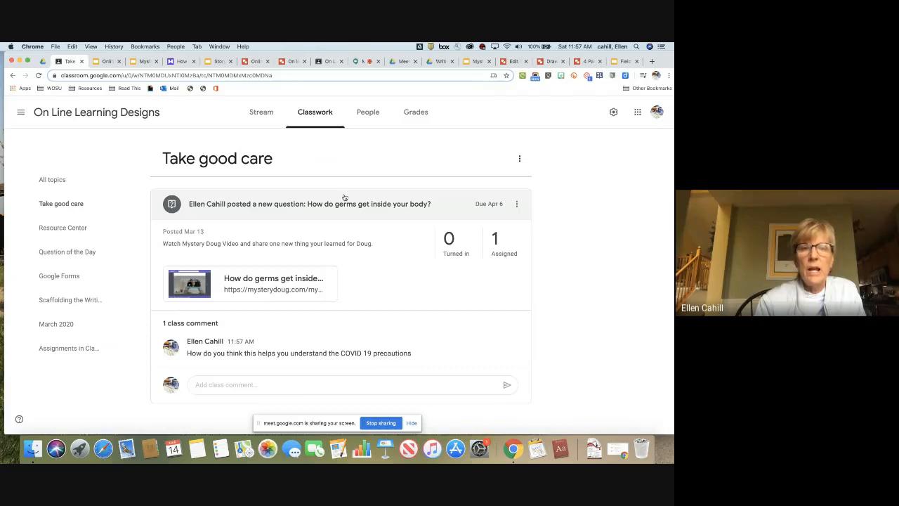
# - Create a new classwork assignment titled "Graphic Organizer for Mystery Doug"
pyautogui.click(307, 116)
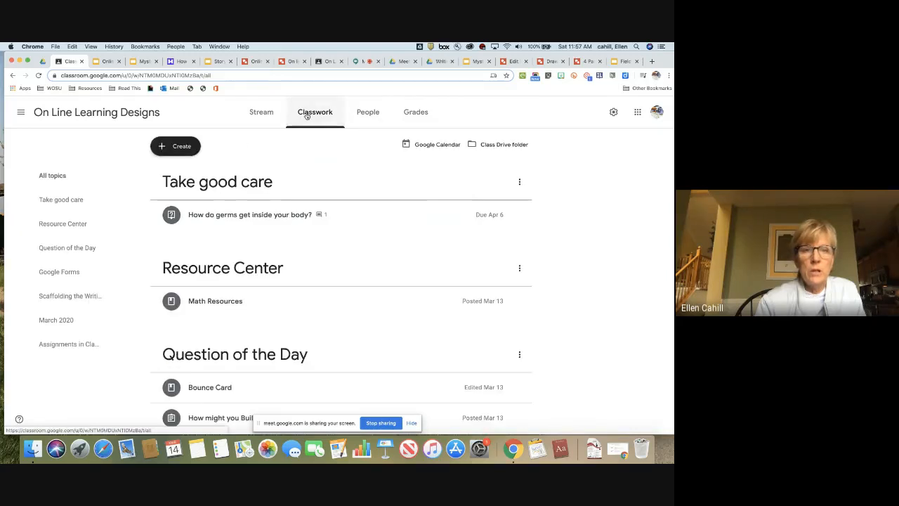
pyautogui.click(175, 151)
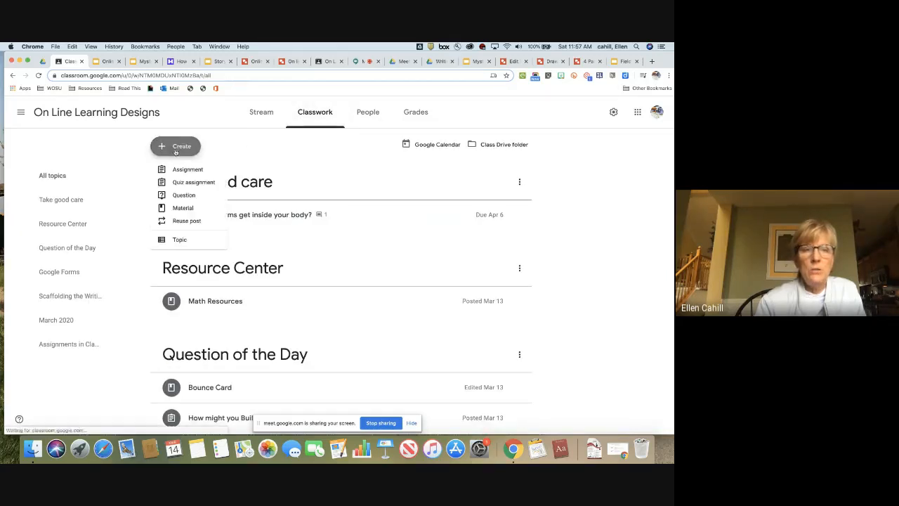
pyautogui.click(177, 171)
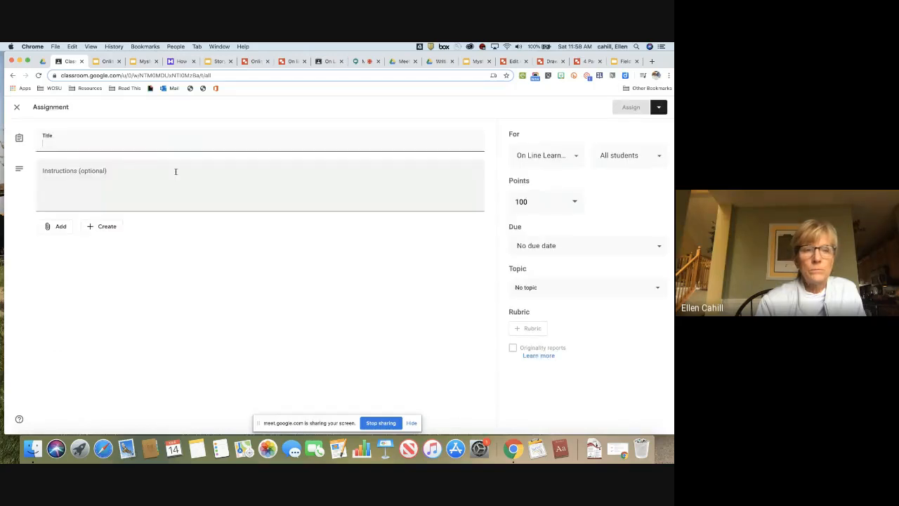
pyautogui.write('Af')
pyautogui.press('BackSpace')
pyautogui.press('BackSpace')
pyautogui.press('BackSpace')
pyautogui.write('Graphs')
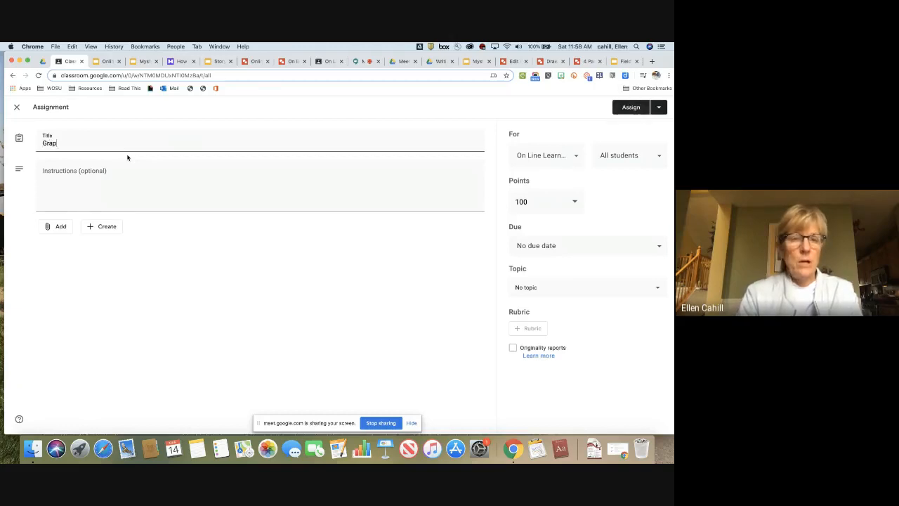
pyautogui.press('BackSpace')
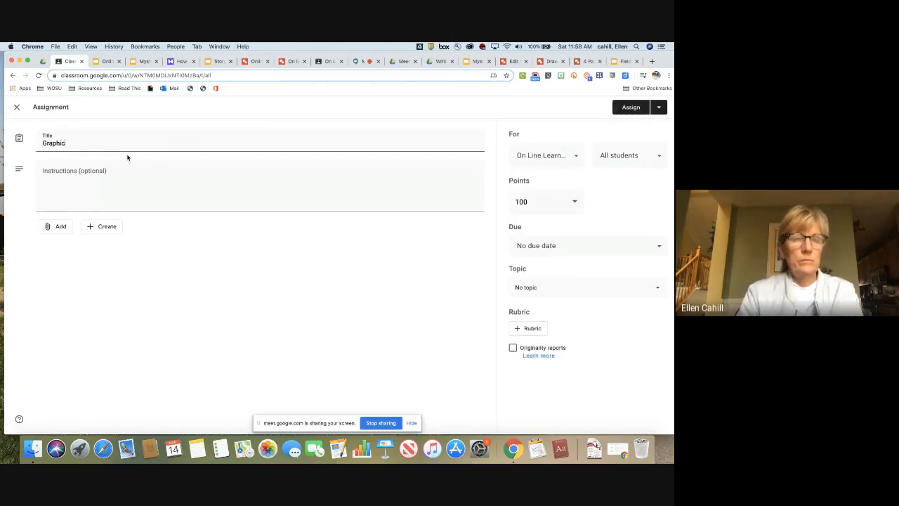
pyautogui.write('ic Organizer for Mystery Doug')
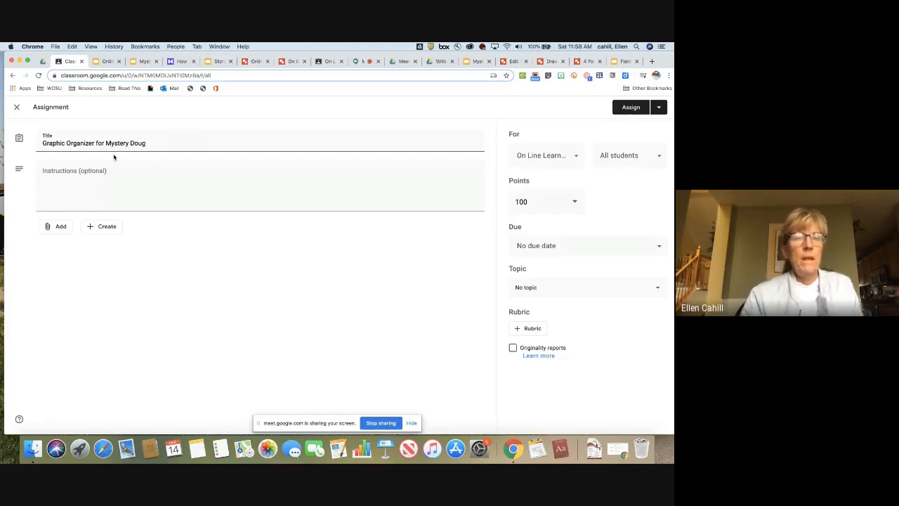
# - Attach the Mystery Doug Template slides from Google Drive to the assignment, with a copy made for each student
pyautogui.click(51, 226)
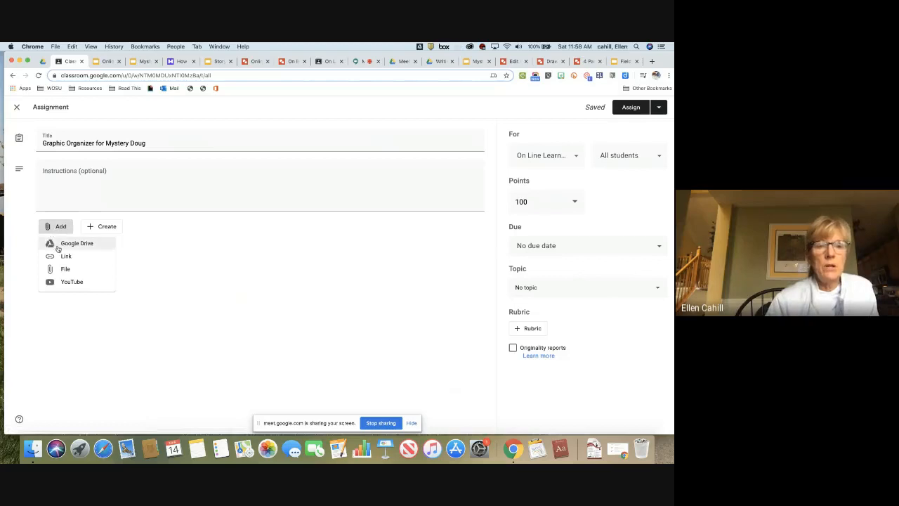
pyautogui.click(70, 243)
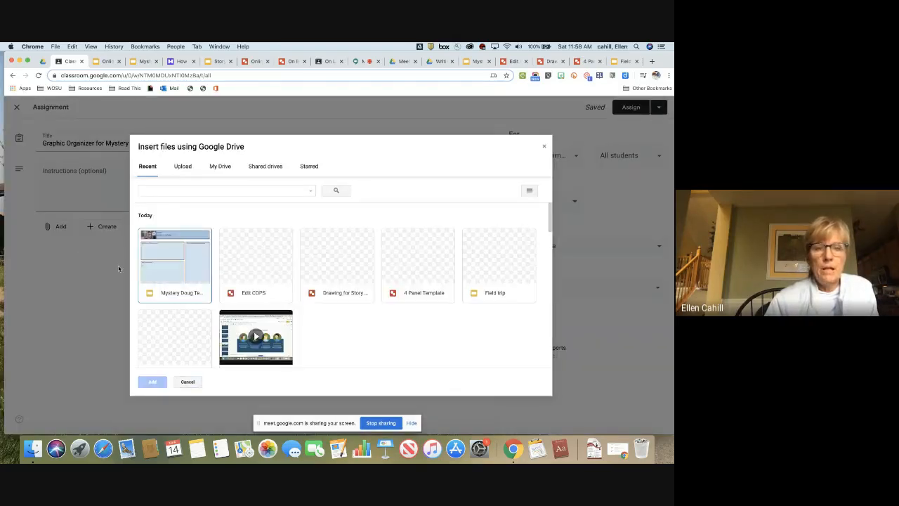
pyautogui.click(187, 297)
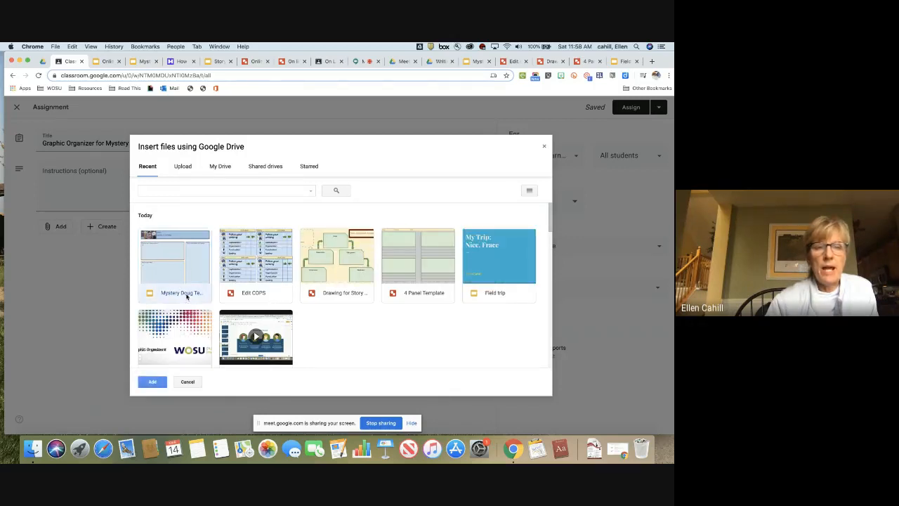
pyautogui.doubleClick(186, 296)
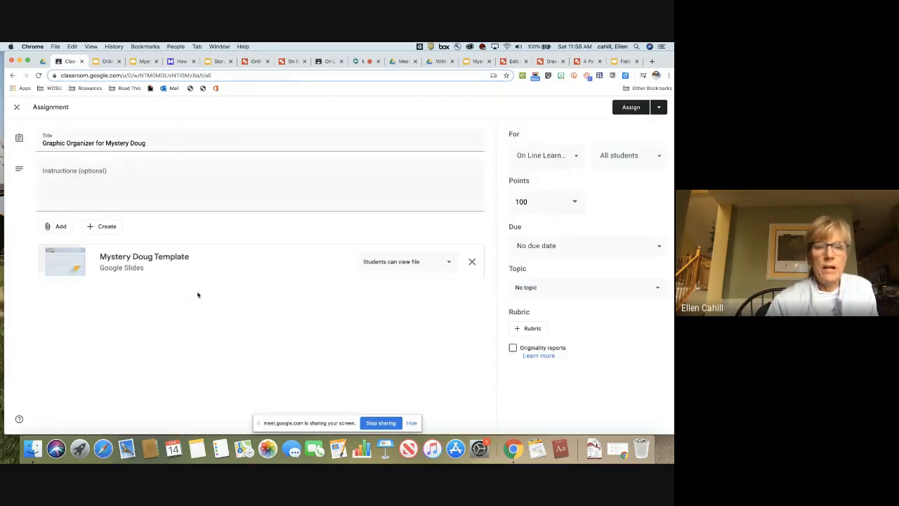
pyautogui.click(451, 264)
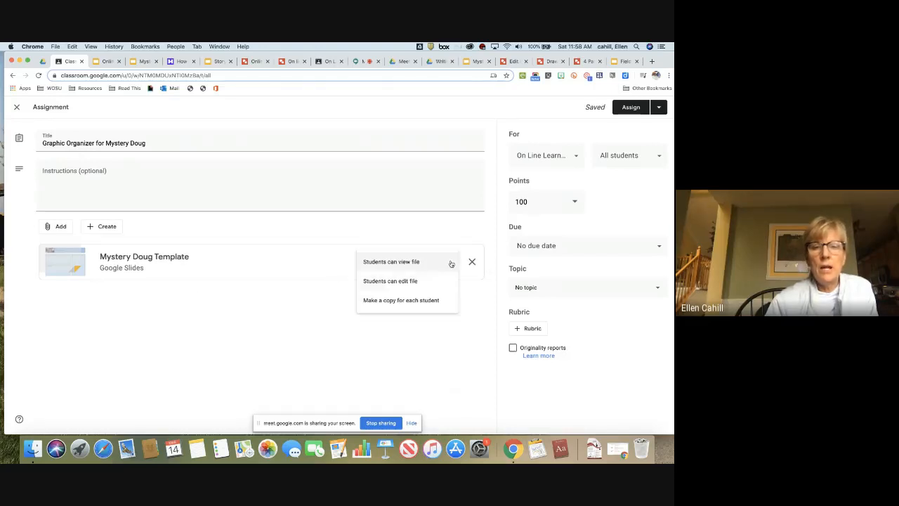
pyautogui.click(420, 300)
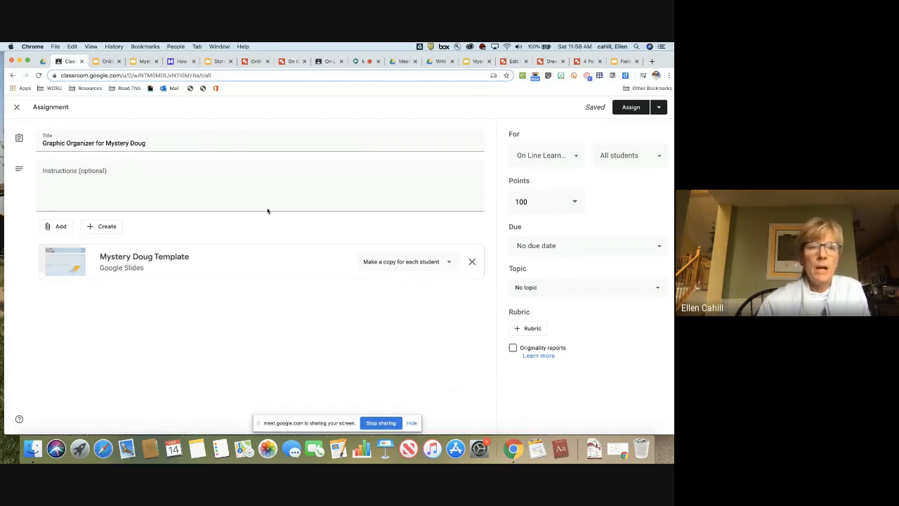
# - Enter the assignment instructions "Complete the organizer after watching the video."
pyautogui.click(58, 170)
pyautogui.write('Comple')
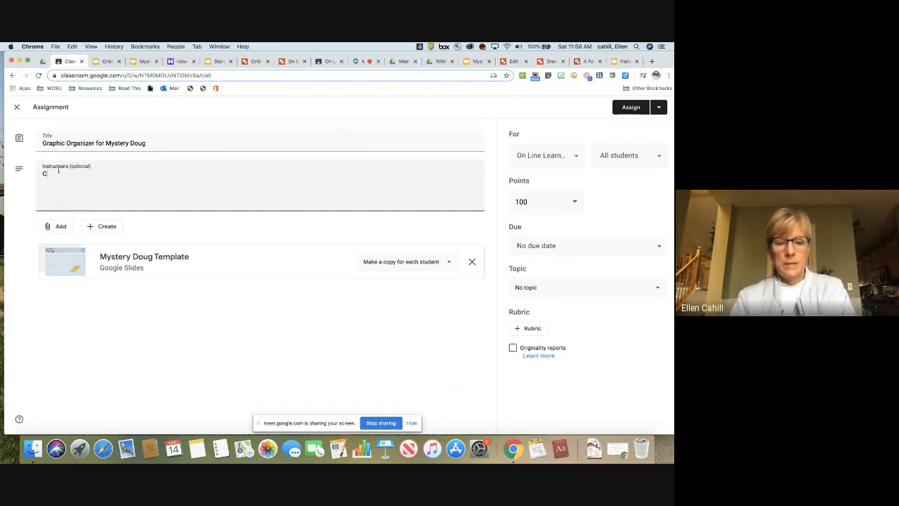
pyautogui.press('BackSpace')
pyautogui.press('BackSpace')
pyautogui.press('BackSpace')
pyautogui.write('po')
pyautogui.write('let')
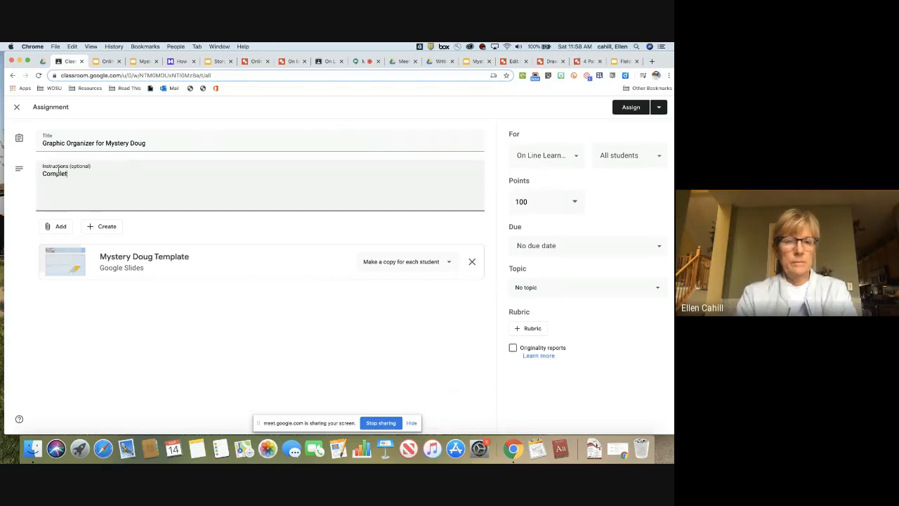
pyautogui.write('e the organizer after watching htp')
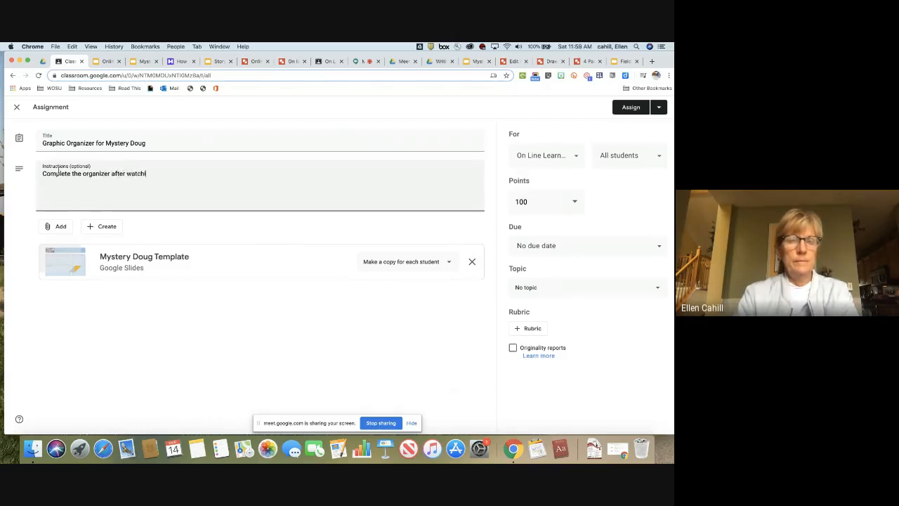
pyautogui.press('BackSpace')
pyautogui.press('BackSpace')
pyautogui.press('BackSpace')
pyautogui.write('th')
pyautogui.write('e vid')
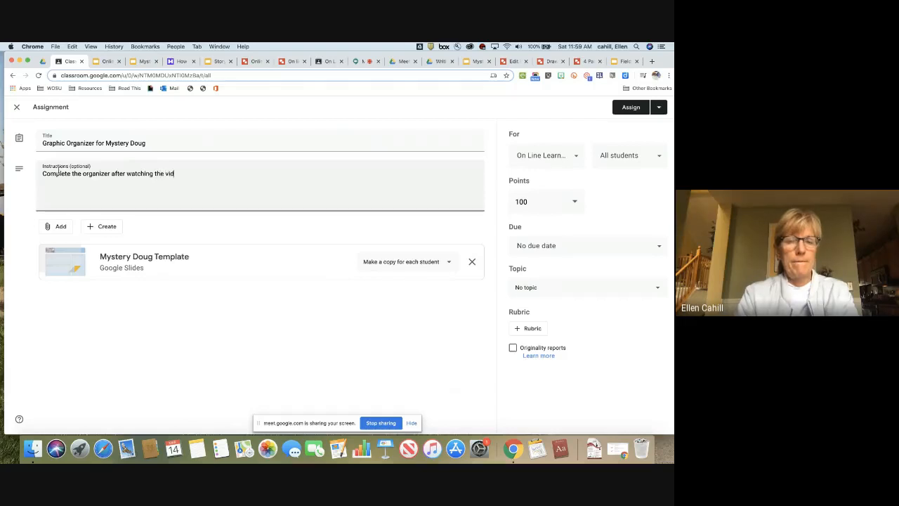
pyautogui.write('oe. and')
pyautogui.press('BackSpace')
pyautogui.press('BackSpace')
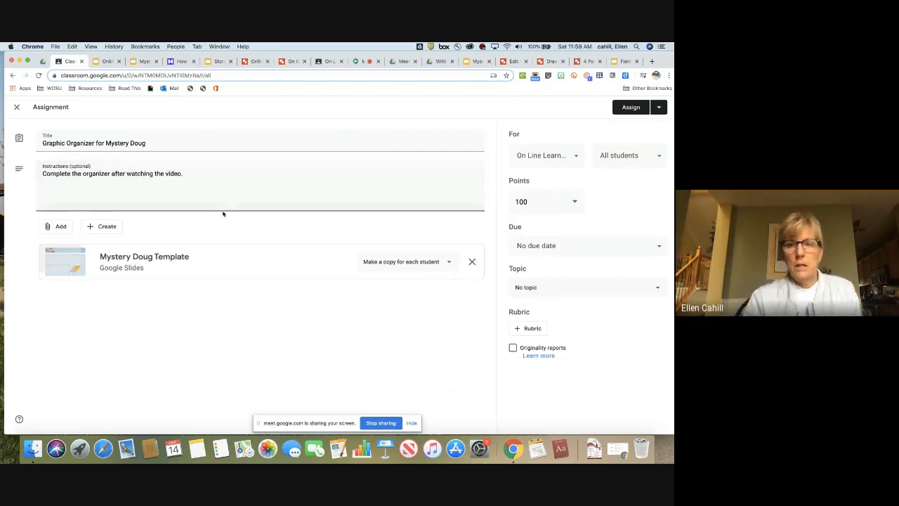
# - Set the assignment to 10 points with a due date of Mar 9, 2020, and assign it to the class
pyautogui.click(574, 202)
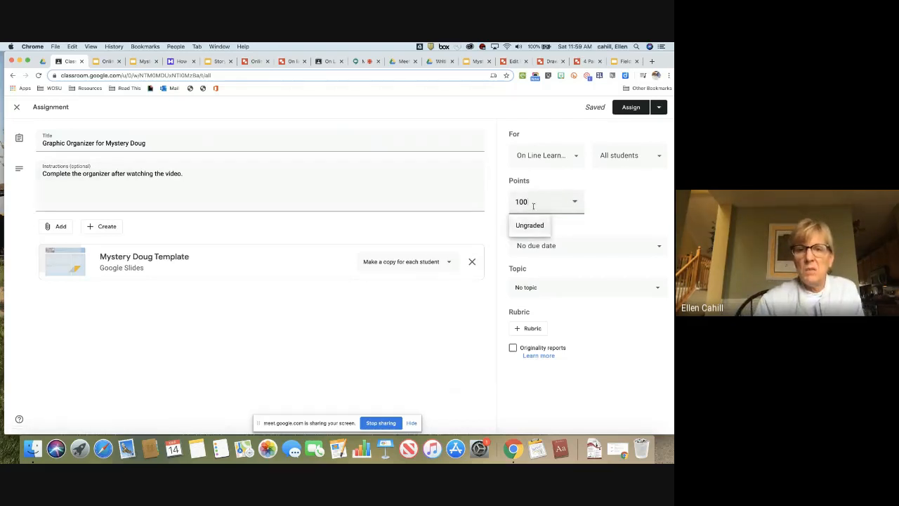
pyautogui.moveTo(528, 202); pyautogui.dragTo(513, 202)
pyautogui.write('1')
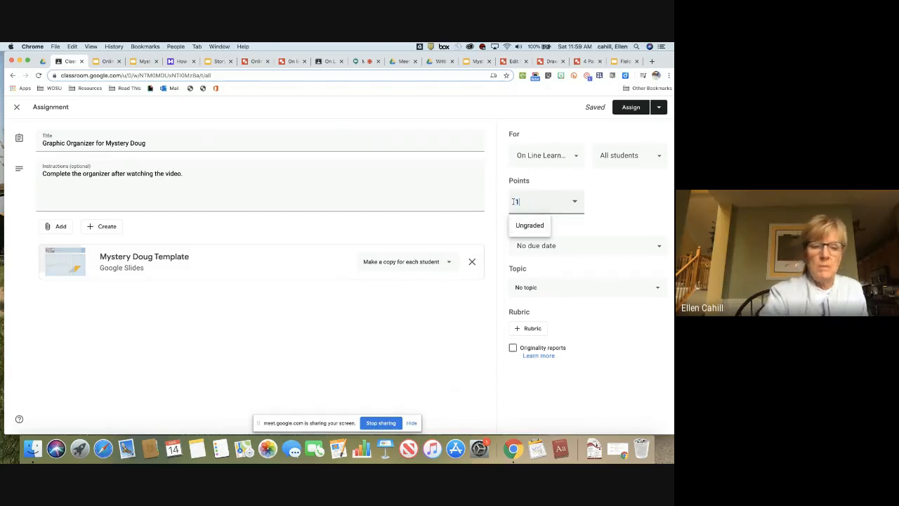
pyautogui.write('0')
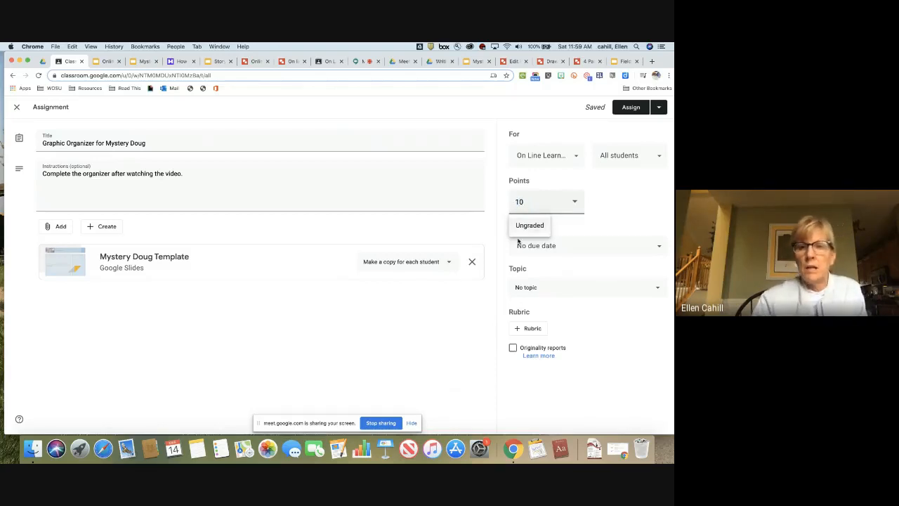
pyautogui.click(660, 246)
pyautogui.click(615, 290)
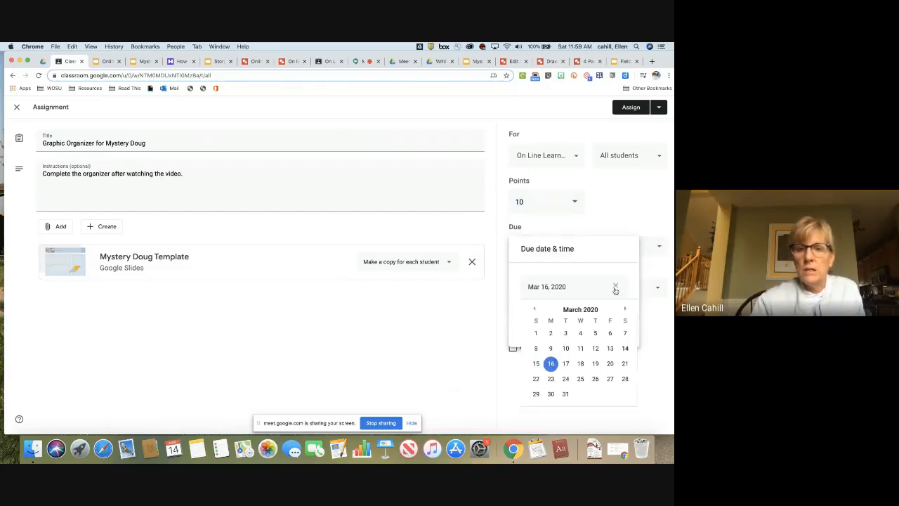
pyautogui.click(551, 349)
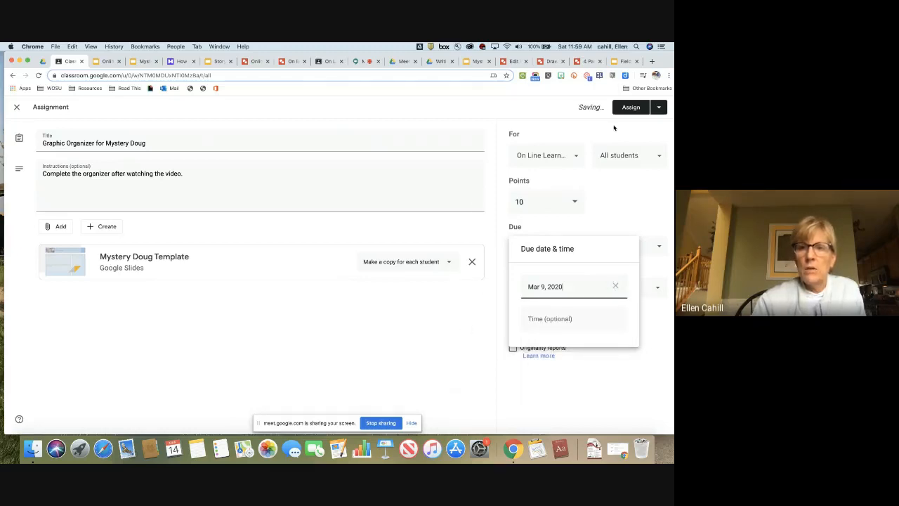
pyautogui.click(637, 109)
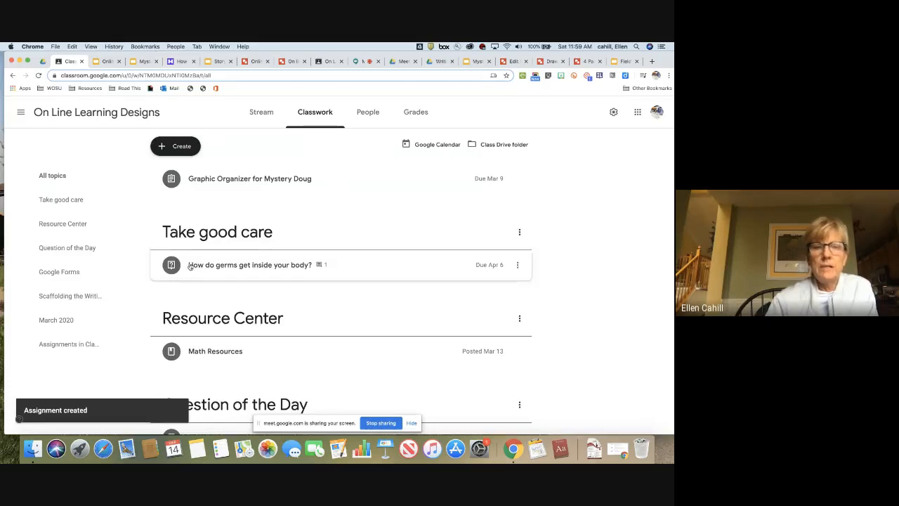
# - File the Mystery Doug assignment under the Take good care topic and move the germs question above it
pyautogui.click(519, 179)
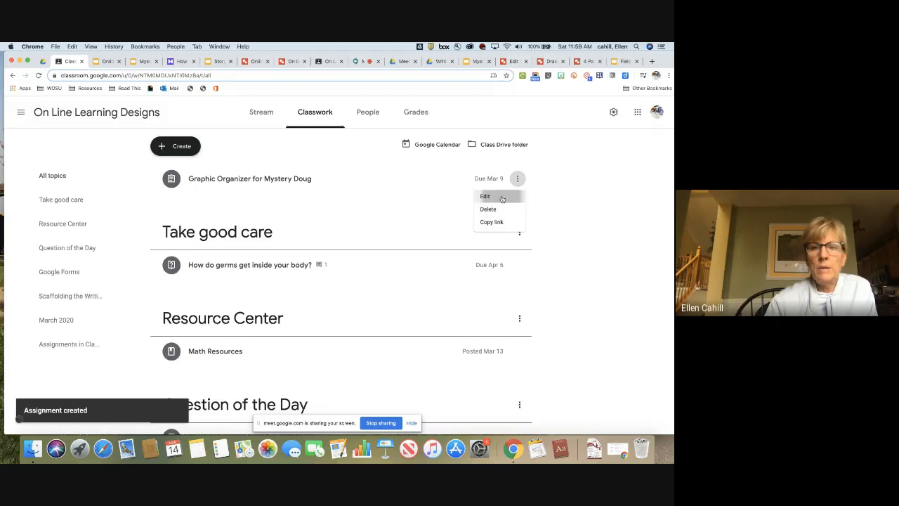
pyautogui.click(501, 197)
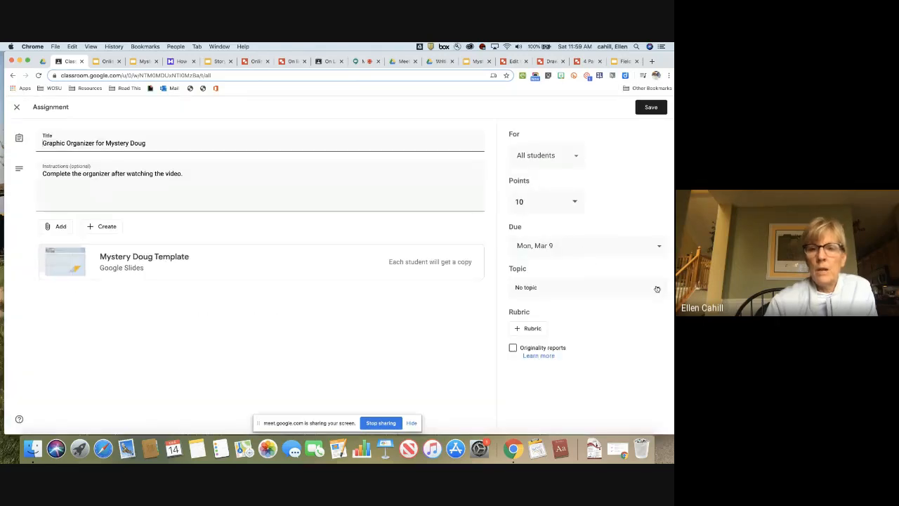
pyautogui.click(654, 288)
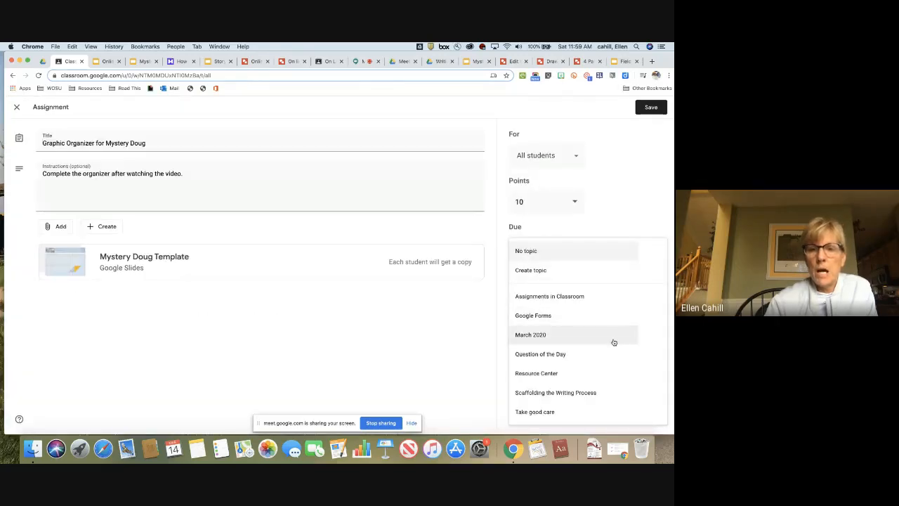
pyautogui.click(590, 412)
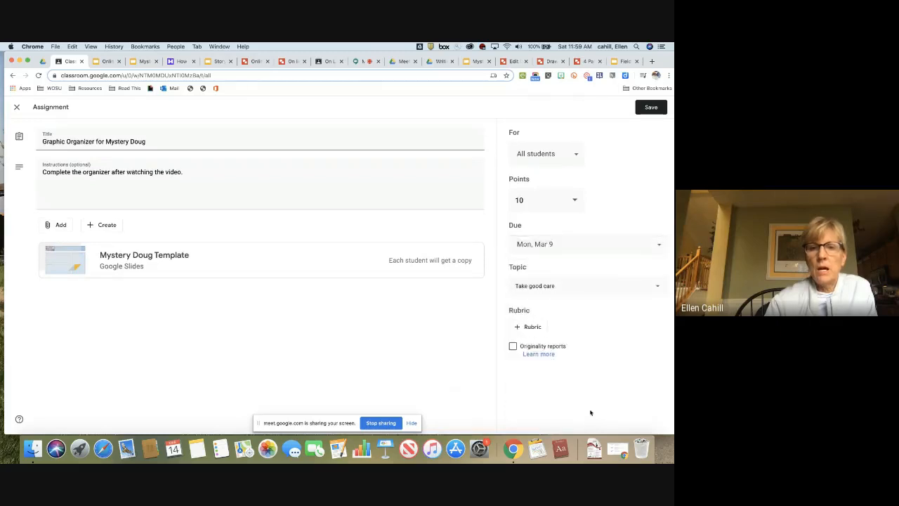
pyautogui.click(646, 109)
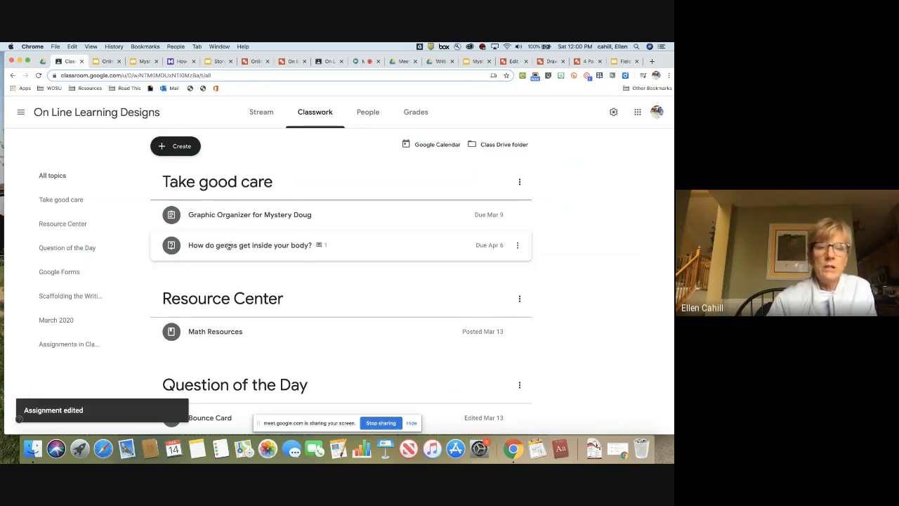
pyautogui.moveTo(228, 246); pyautogui.dragTo(223, 207)
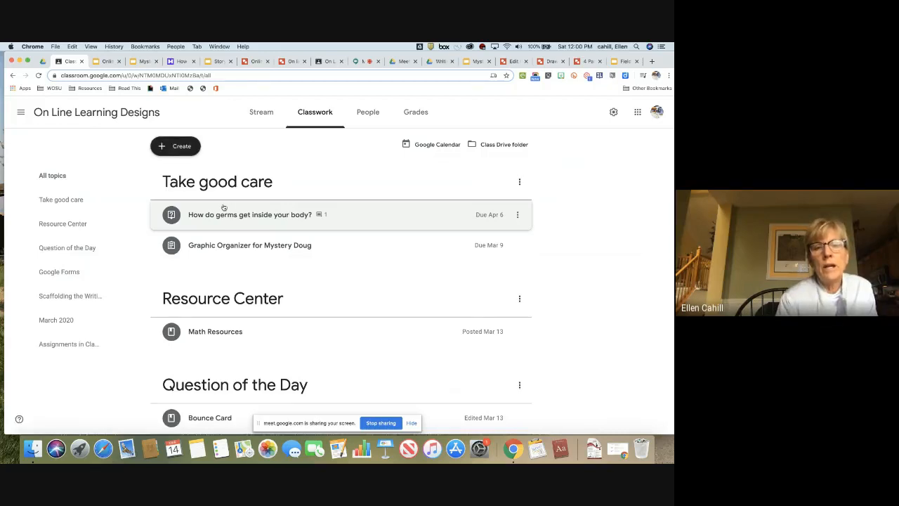
# - Switch to Google Drive and open the starred Graphic Organizers folder
pyautogui.click(104, 62)
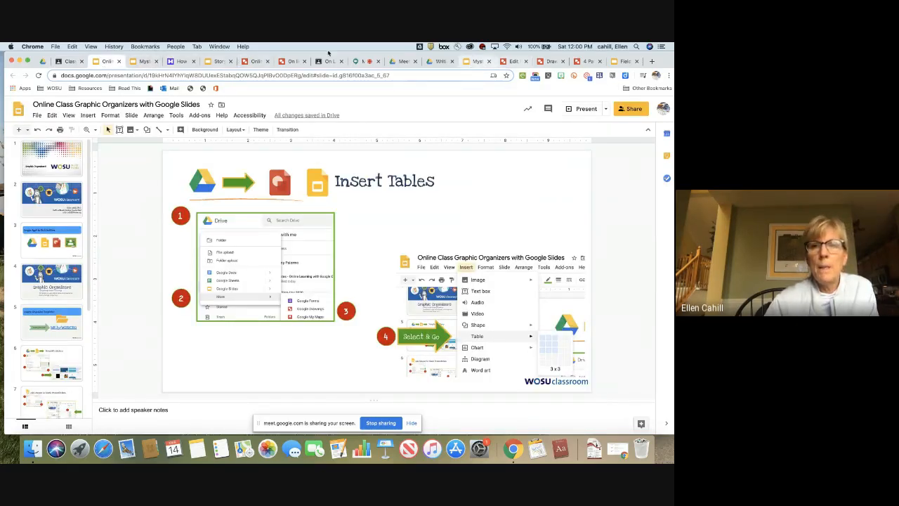
pyautogui.click(43, 61)
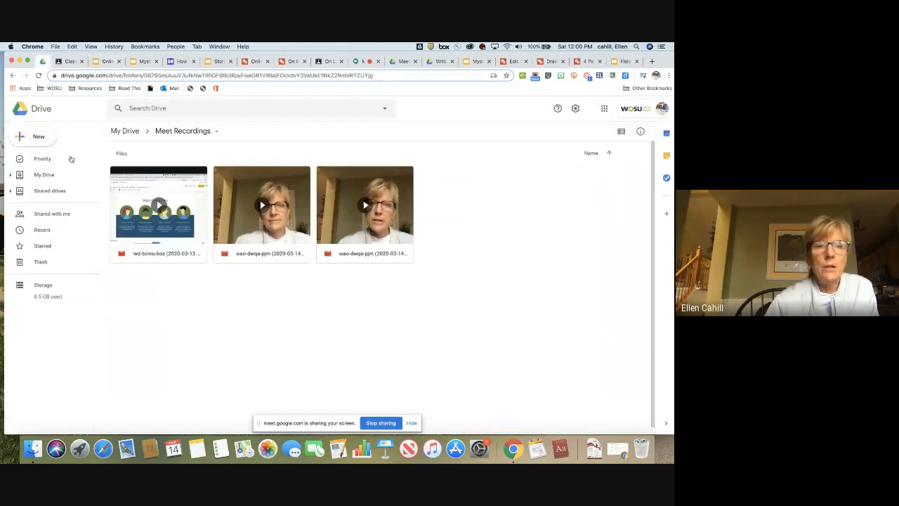
pyautogui.click(65, 177)
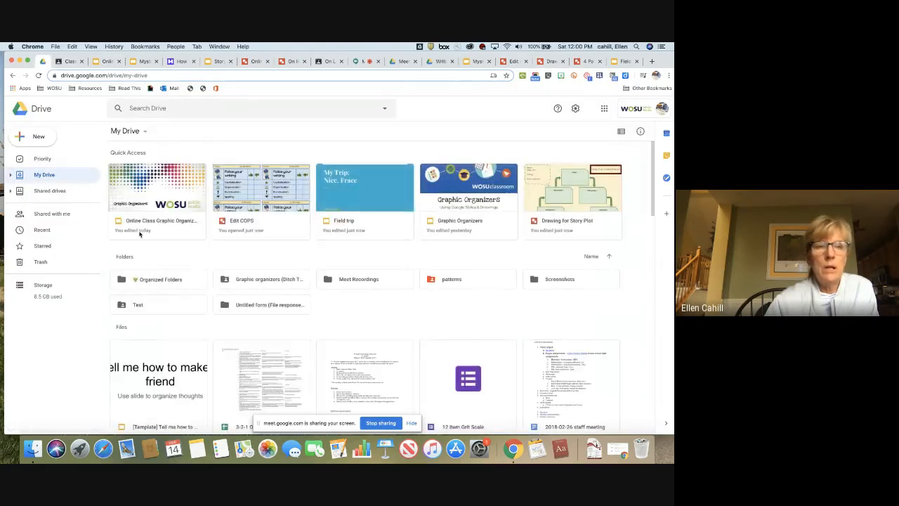
pyautogui.click(63, 245)
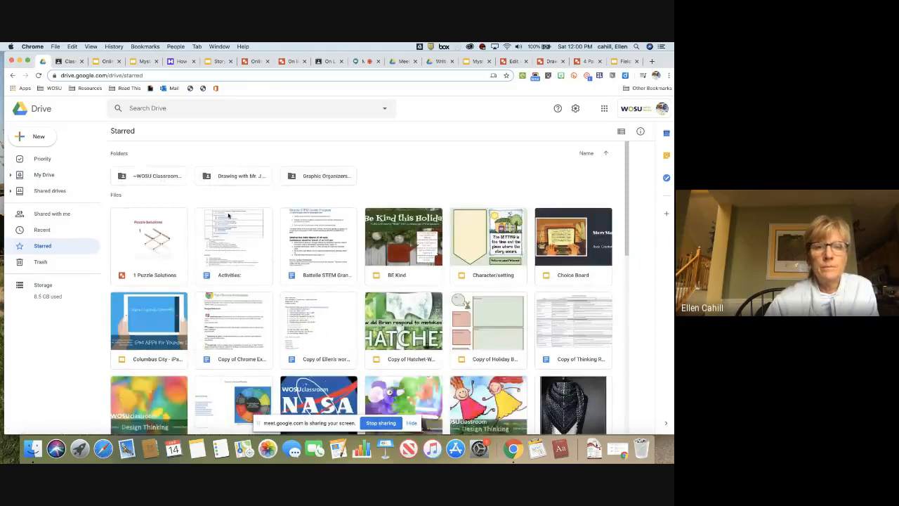
pyautogui.click(313, 176)
pyautogui.doubleClick(313, 176)
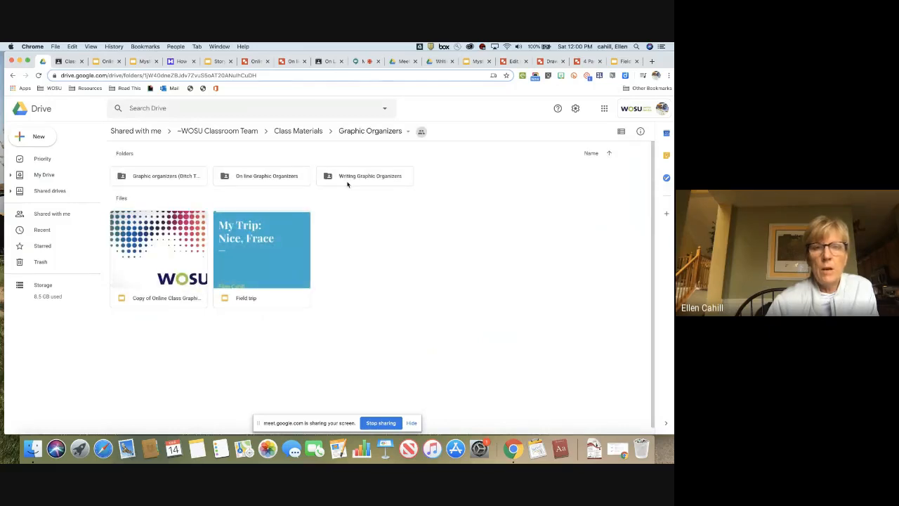
# - Open the On line Graphic Organizers subfolder, view the On line Personal Timeline drawing, and return to the folder
pyautogui.click(347, 184)
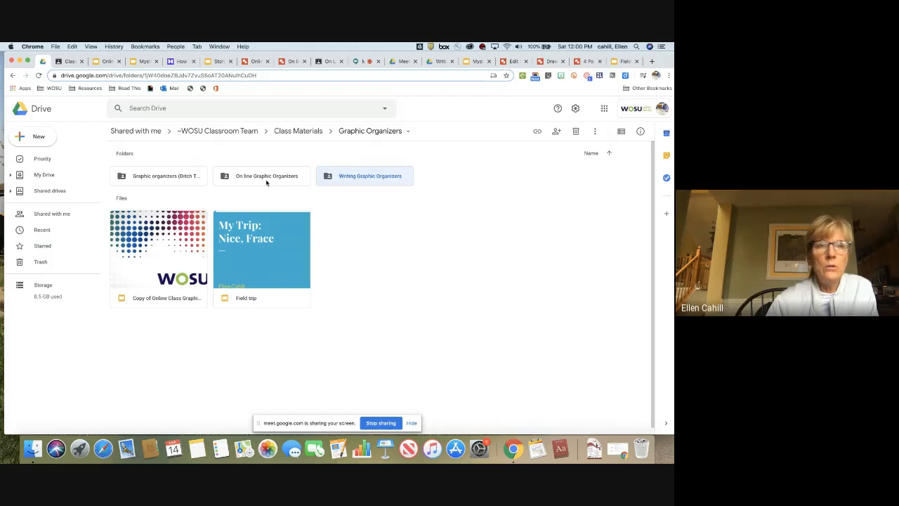
pyautogui.click(267, 183)
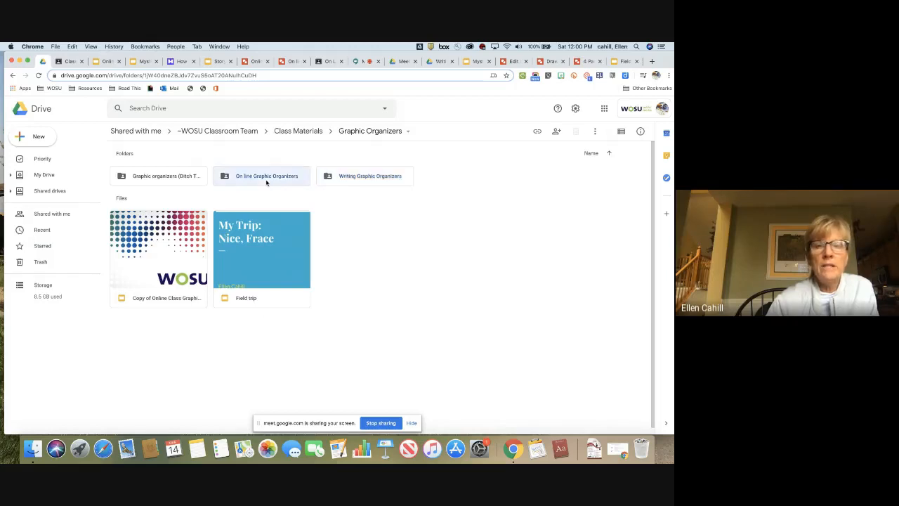
pyautogui.doubleClick(266, 183)
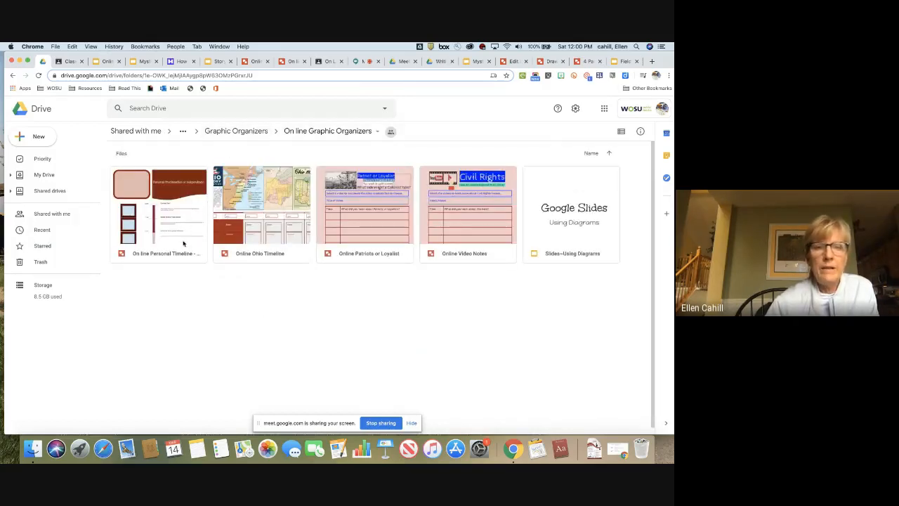
pyautogui.doubleClick(154, 261)
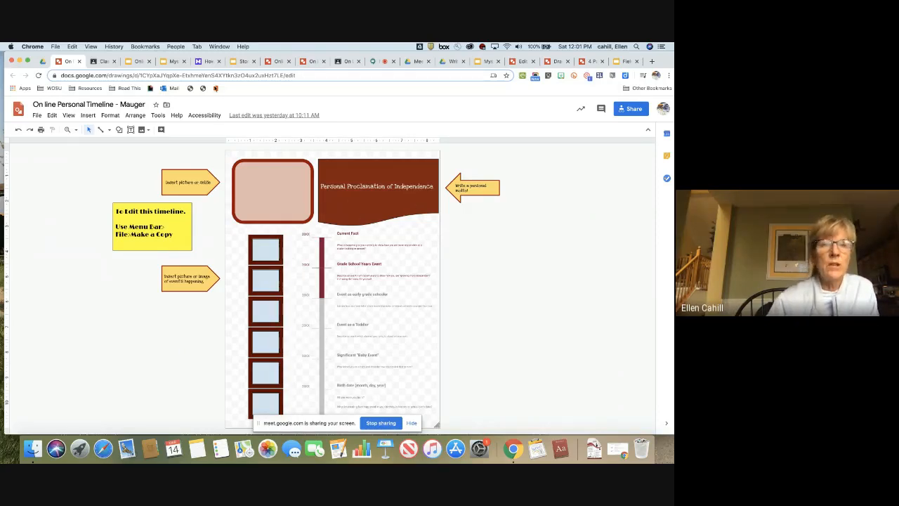
pyautogui.click(44, 62)
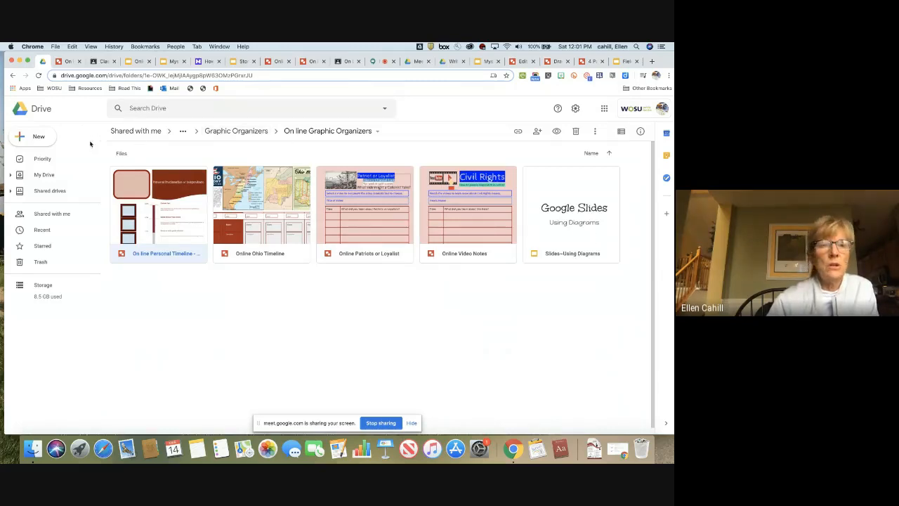
# - Create a blank Google Slides presentation in the shared folder and apply the Blank layout to its first slide
pyautogui.click(37, 143)
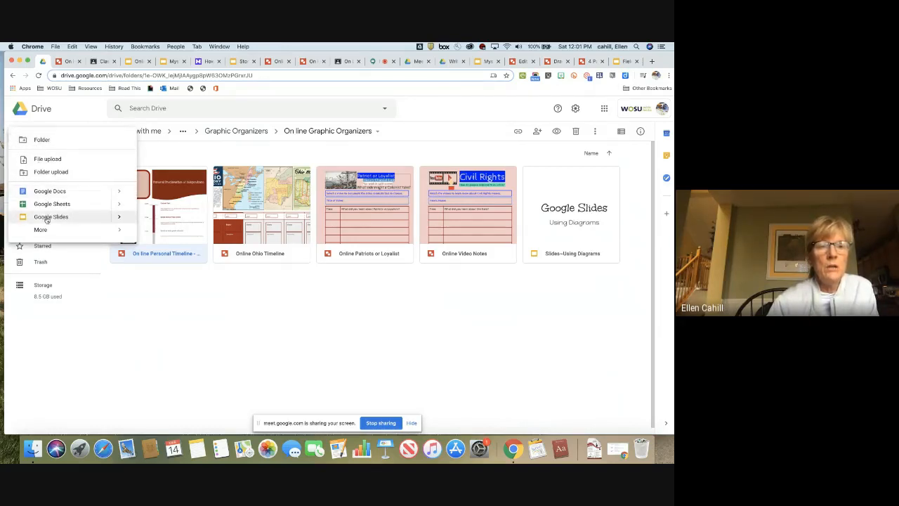
pyautogui.moveTo(119, 217)
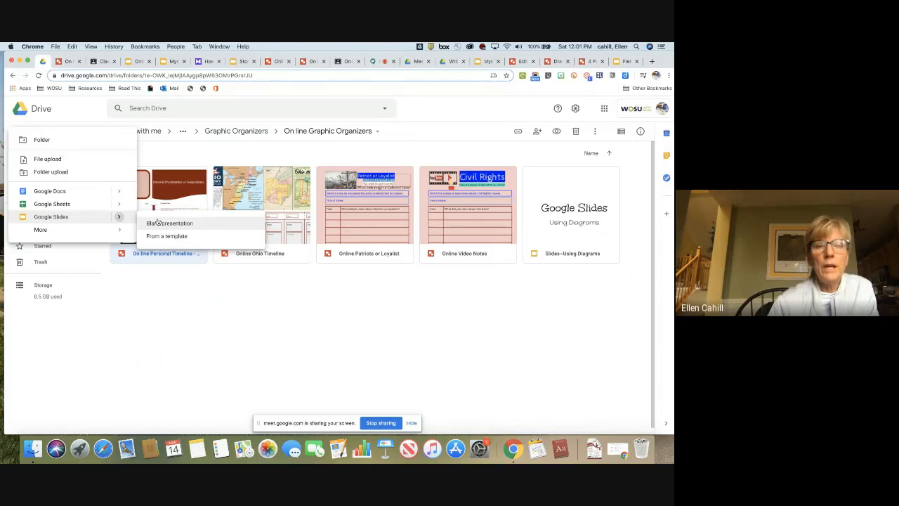
pyautogui.click(158, 223)
pyautogui.click(424, 281)
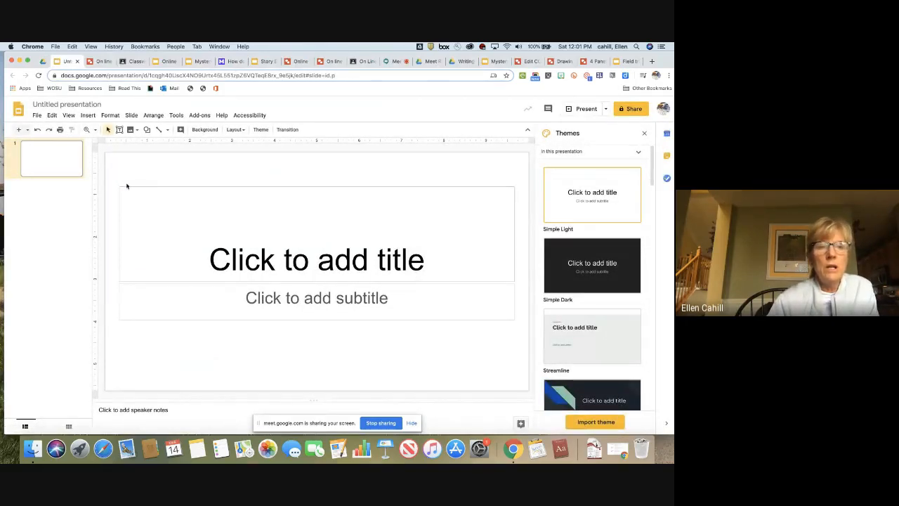
pyautogui.click(234, 130)
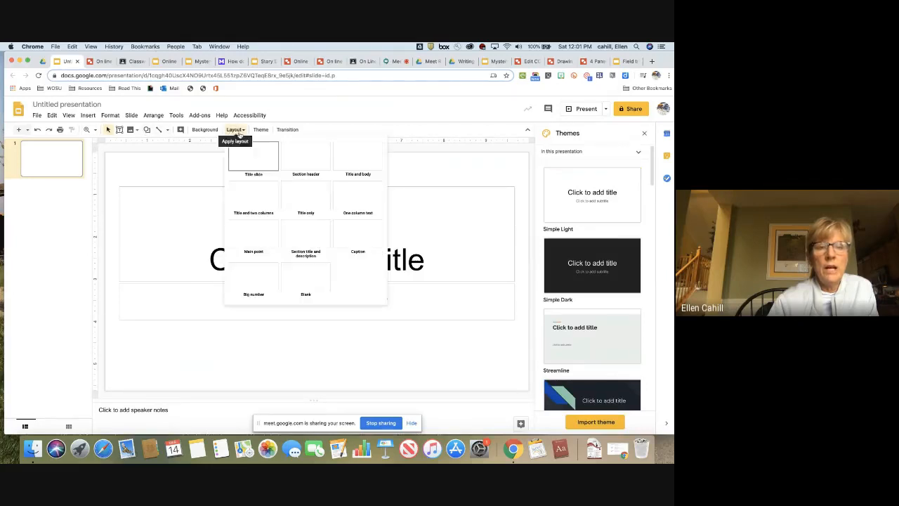
pyautogui.click(301, 286)
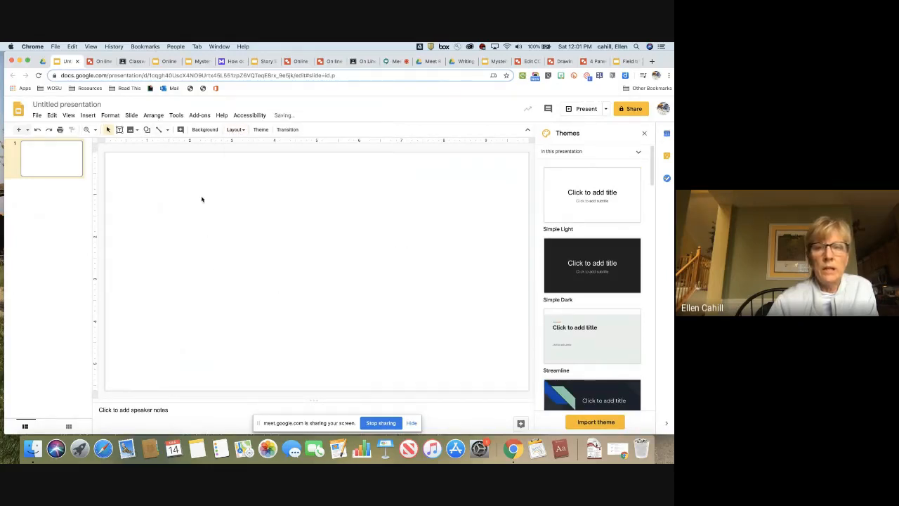
# - Open the diagram gallery for the blank slide and browse the Grid diagram templates
pyautogui.click(88, 116)
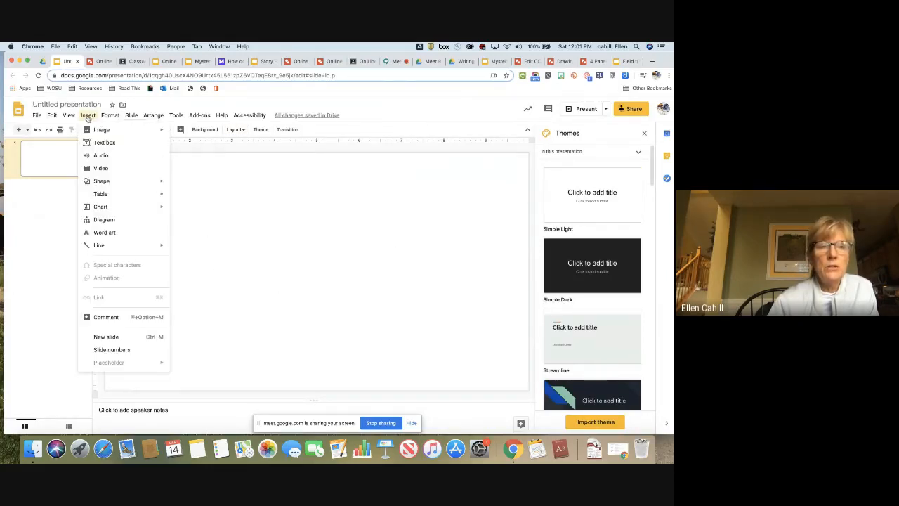
pyautogui.click(99, 219)
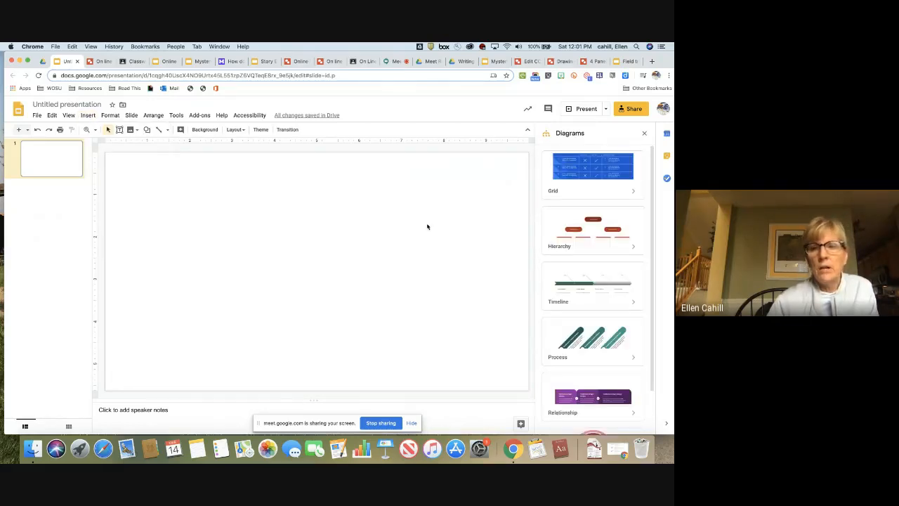
pyautogui.scroll(-2, 583, 210)
pyautogui.scroll(2, 583, 211)
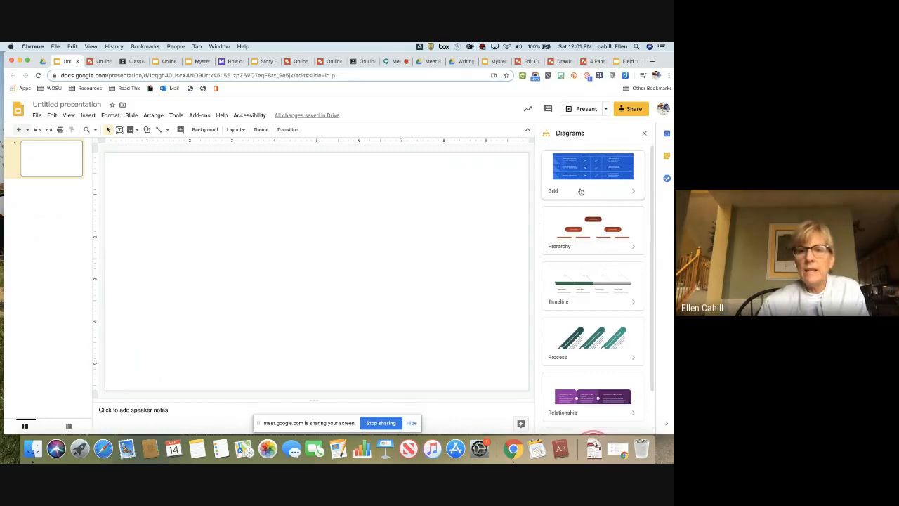
pyautogui.click(635, 192)
pyautogui.scroll(-1, 608, 231)
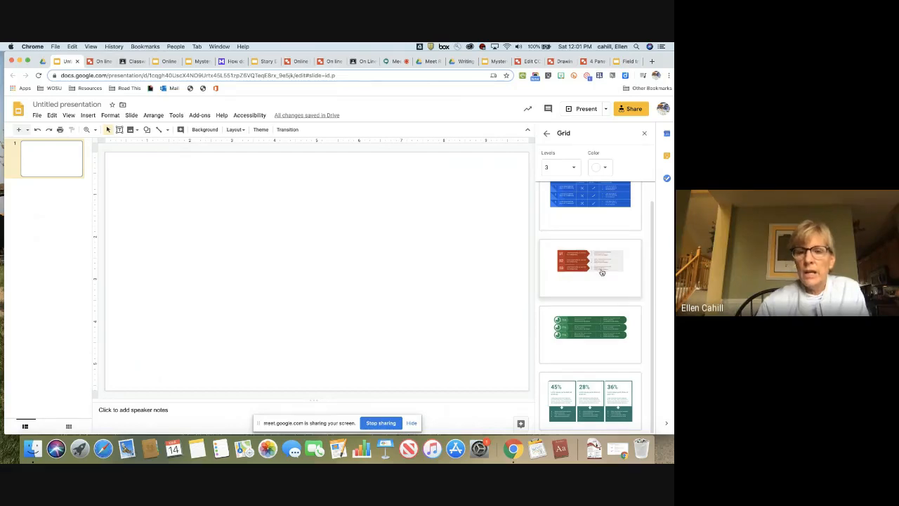
# - Insert the first grid diagram with 5 levels in green and place the text cursor in its first row's description
pyautogui.click(575, 168)
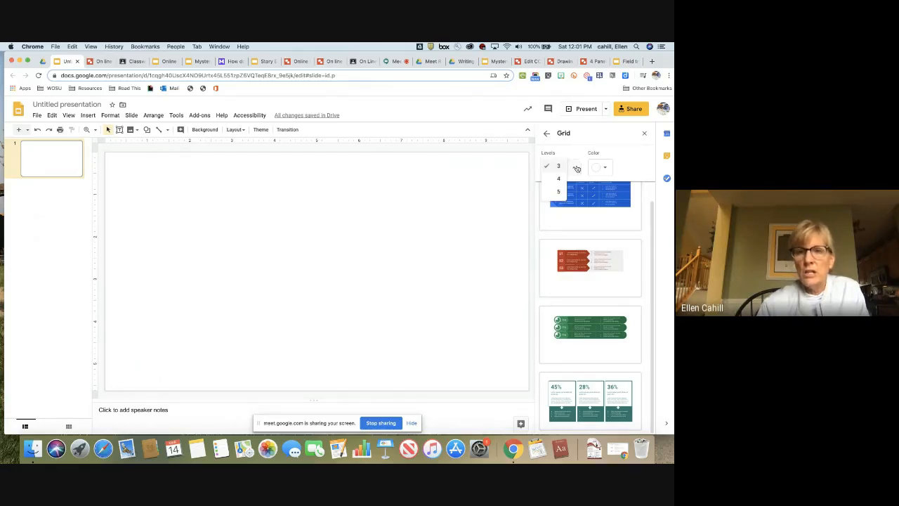
pyautogui.click(559, 192)
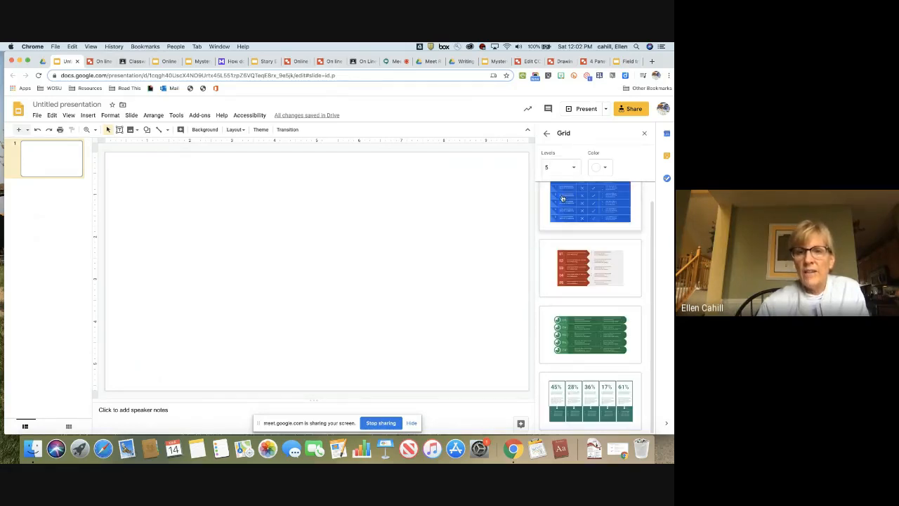
pyautogui.click(604, 168)
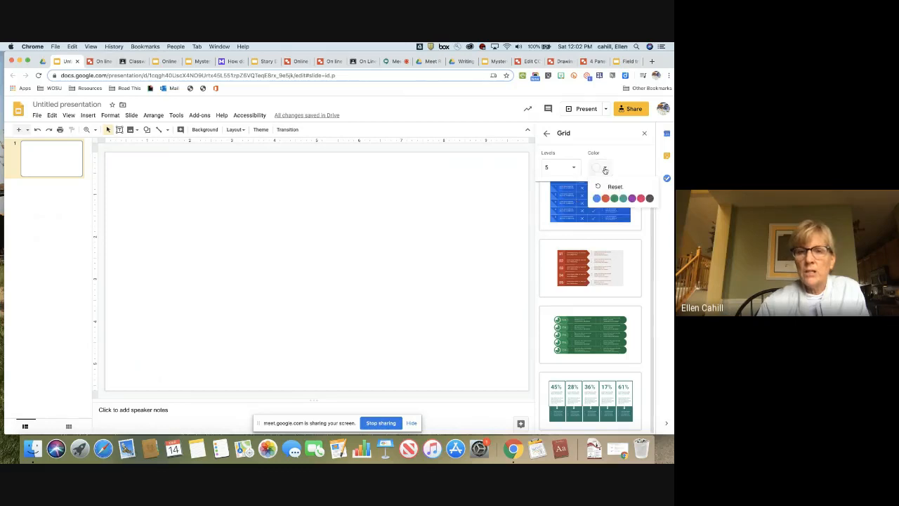
pyautogui.click(614, 199)
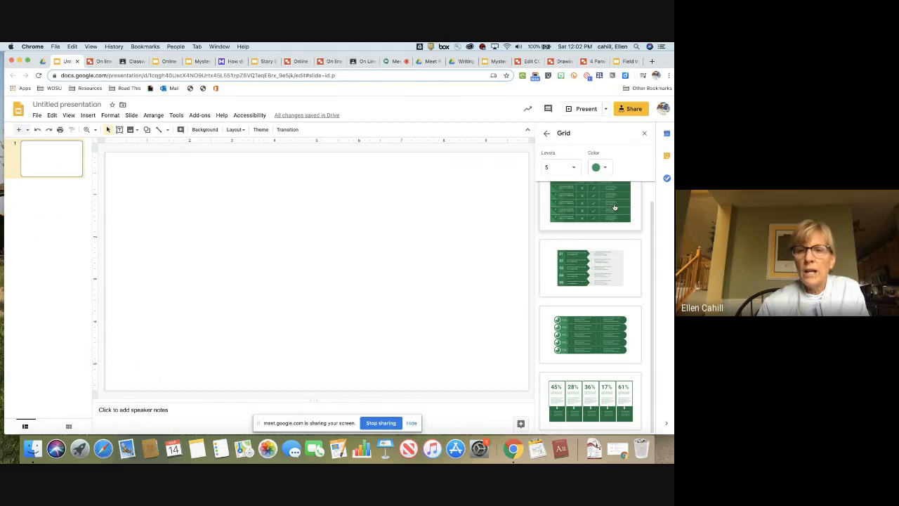
pyautogui.scroll(1, 614, 207)
pyautogui.click(614, 207)
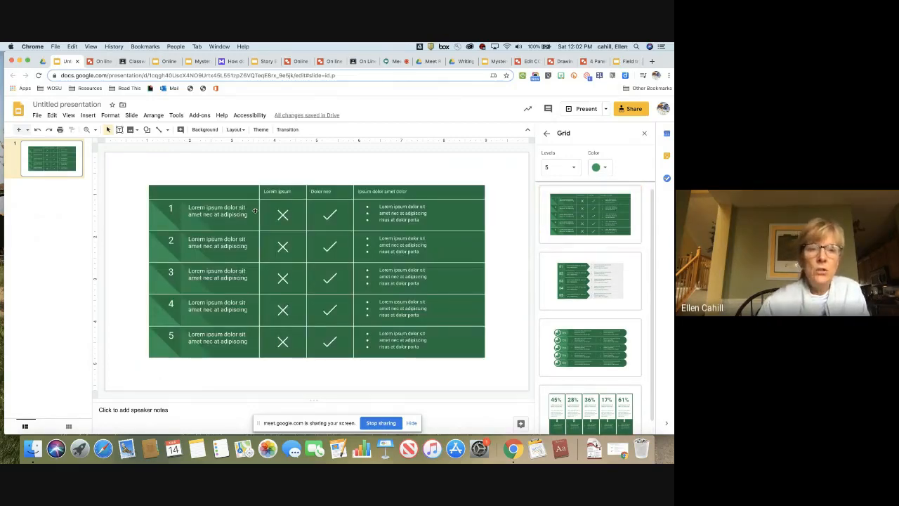
pyautogui.click(224, 214)
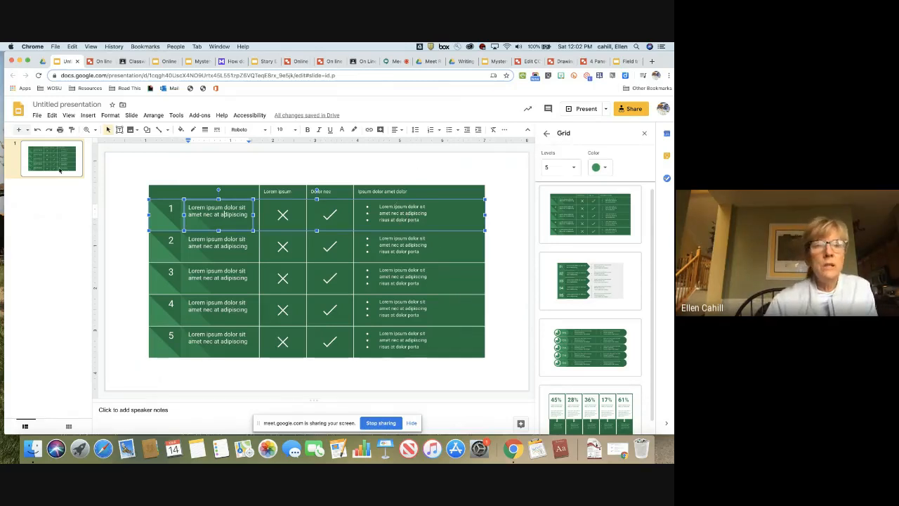
# - Add a second slide to the presentation and return to the list of diagram categories
pyautogui.click(18, 129)
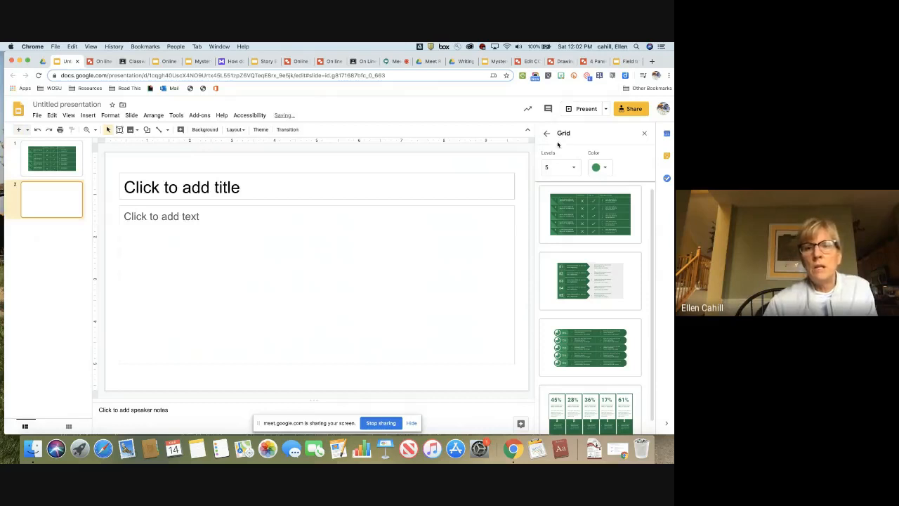
pyautogui.click(547, 133)
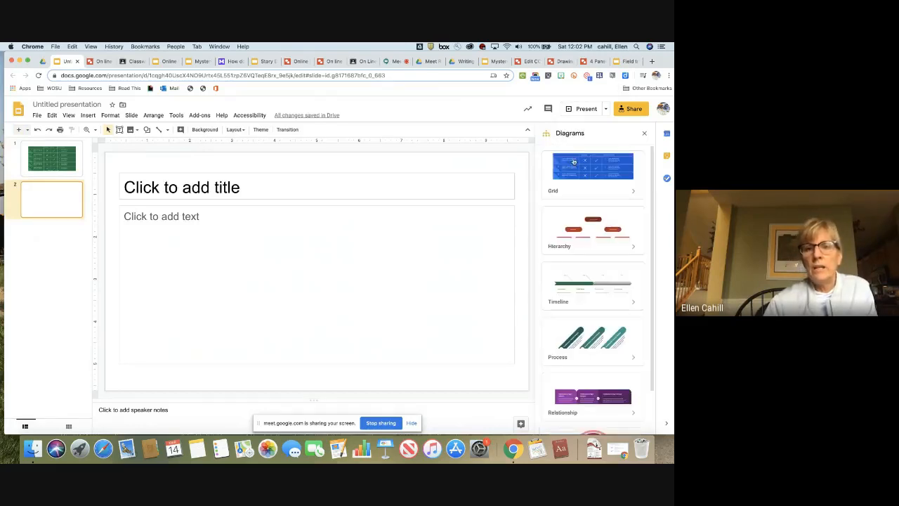